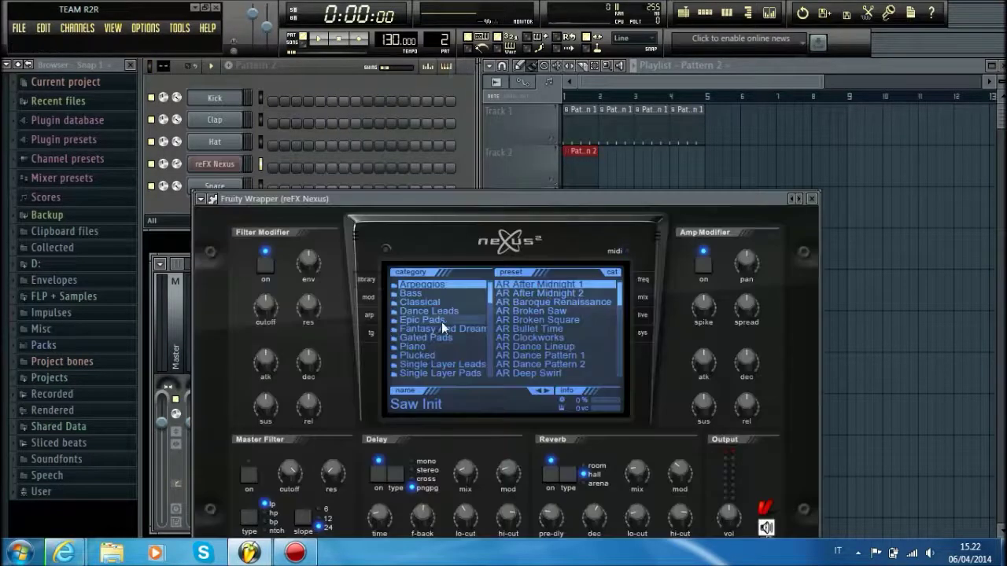
- Load the BA Broadfuzzy preset in Nexus from the second XP HandsUp-Electro category
scroll(442, 321, "down", 10)
left_click(451, 364)
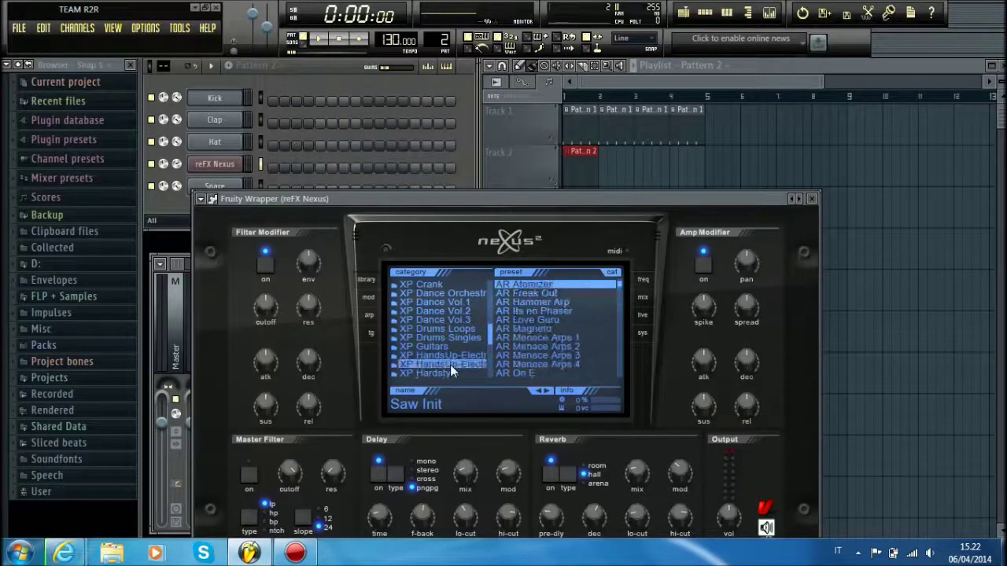
scroll(559, 330, "down", 10)
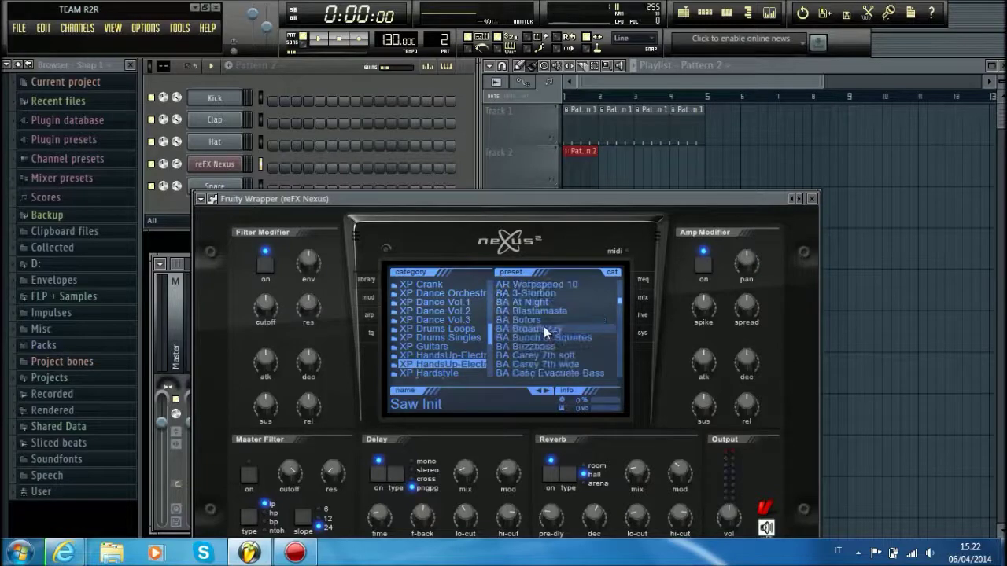
left_click(543, 328)
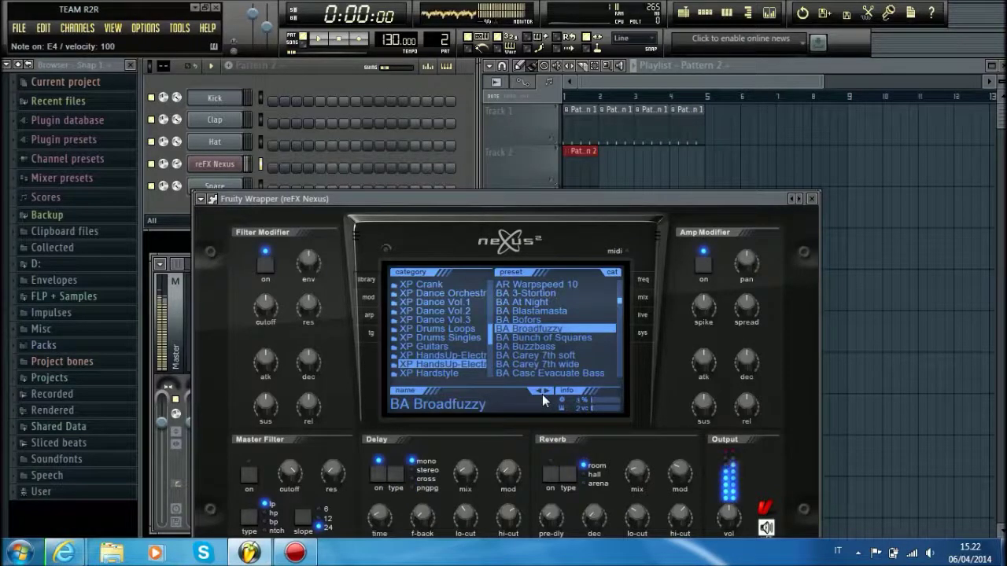
- Rename the reFX Nexus channel as Bass
right_click(228, 167)
left_click(288, 185)
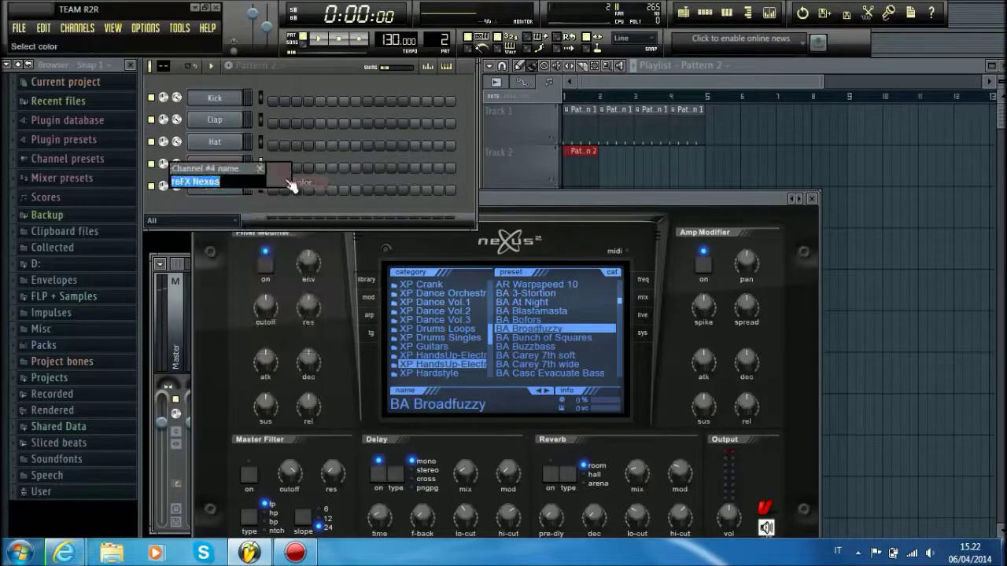
type("Bass")
key("Return")
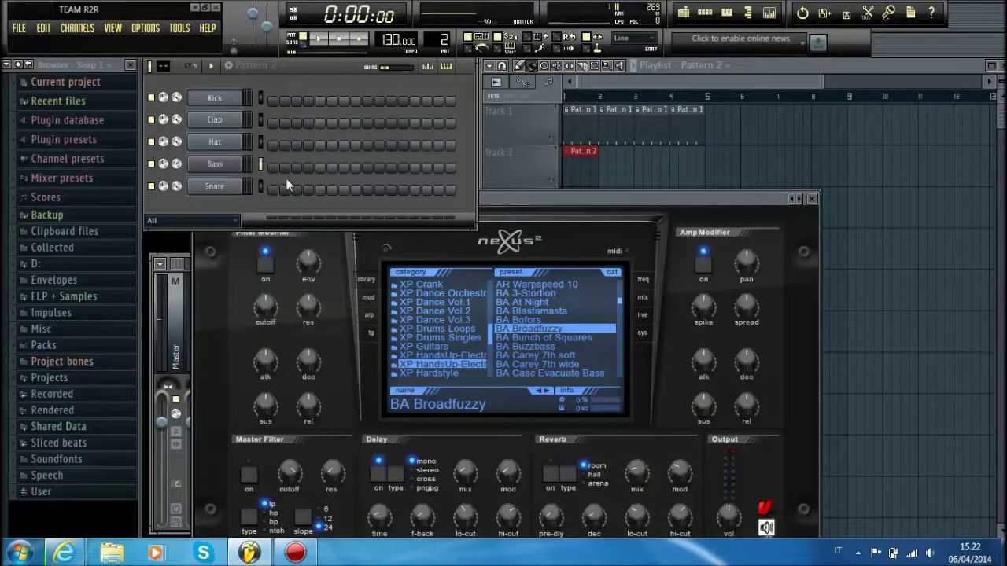
- Draw four consecutive one-bar notes, A4, F4, C5 and G4, in the Bass channel's piano roll from bar 1 to bar 4
right_click(225, 164)
left_click(273, 163)
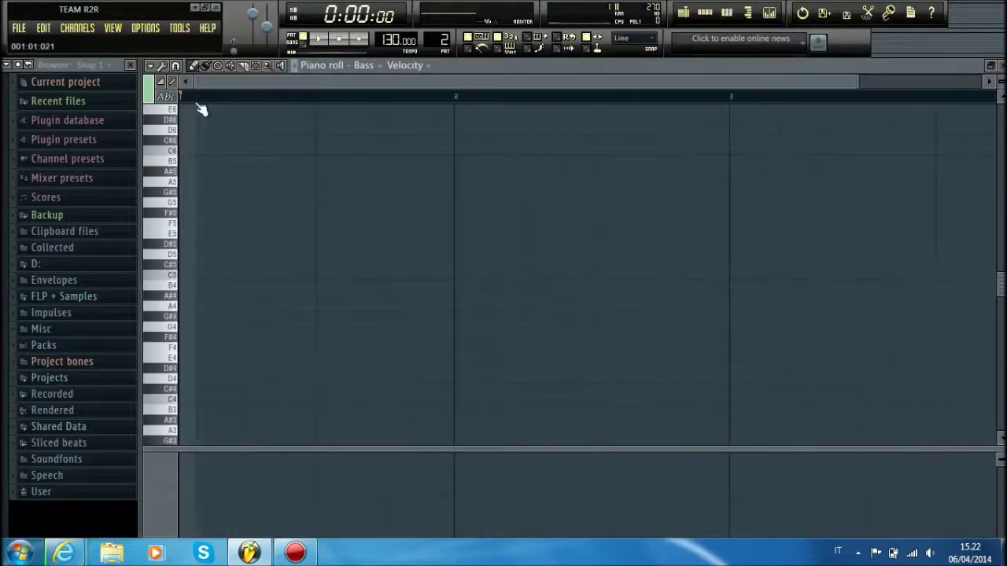
left_click(186, 308)
left_click_drag(203, 307, 358, 314)
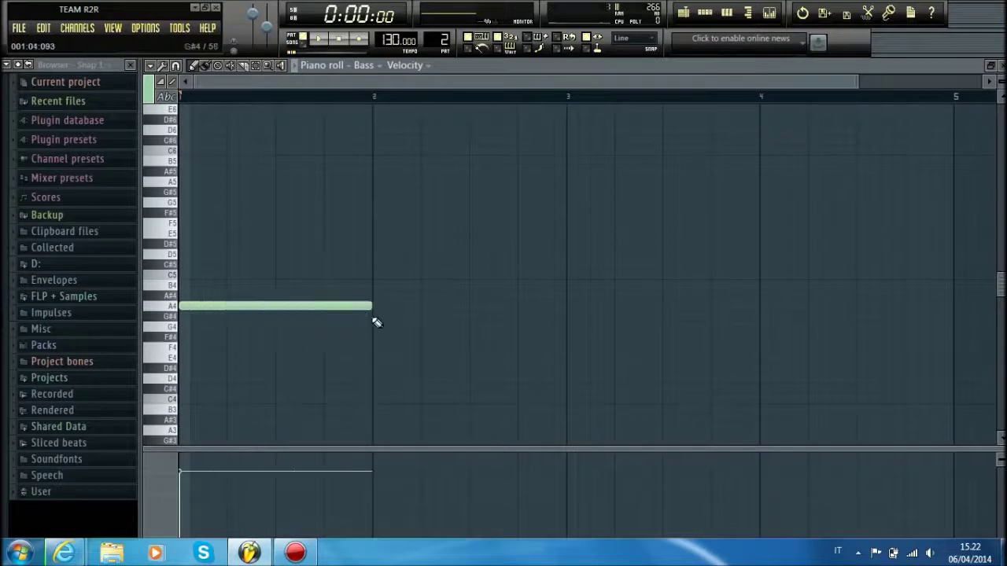
left_click(376, 347)
left_click(568, 274)
left_click_drag(775, 337, 795, 322)
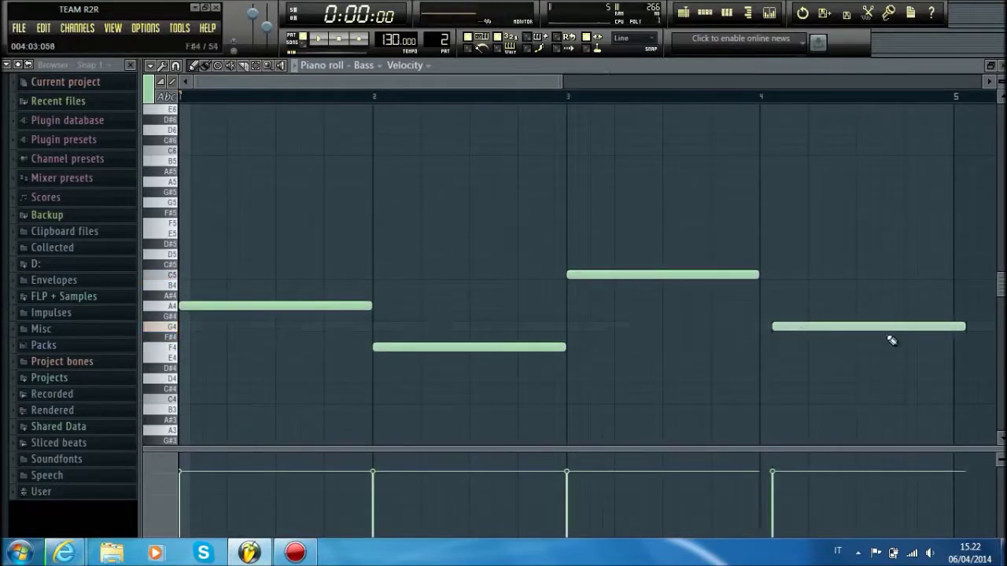
left_click_drag(877, 326, 873, 326)
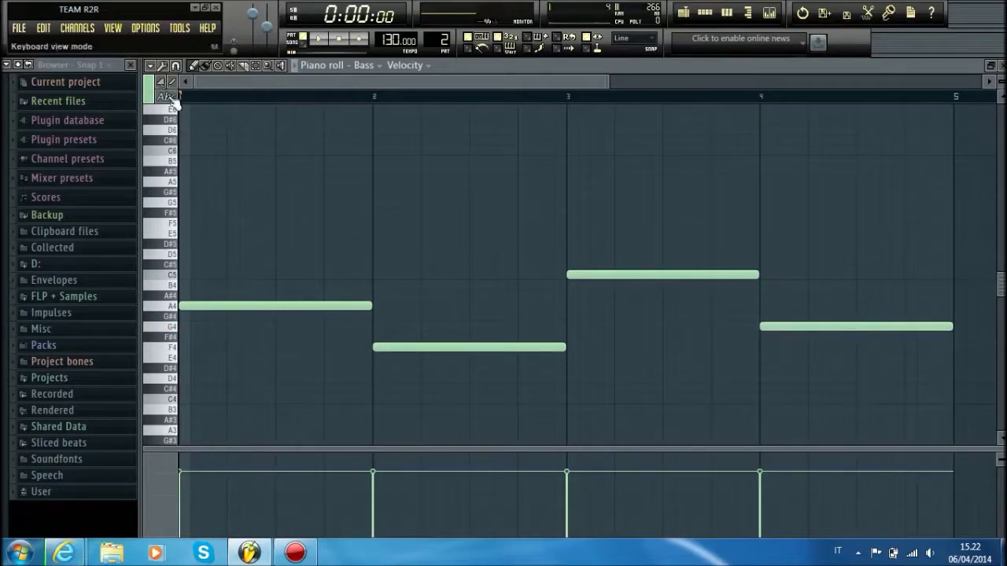
- Play back the four-note bass line to check it, and close the piano roll
left_click(172, 97)
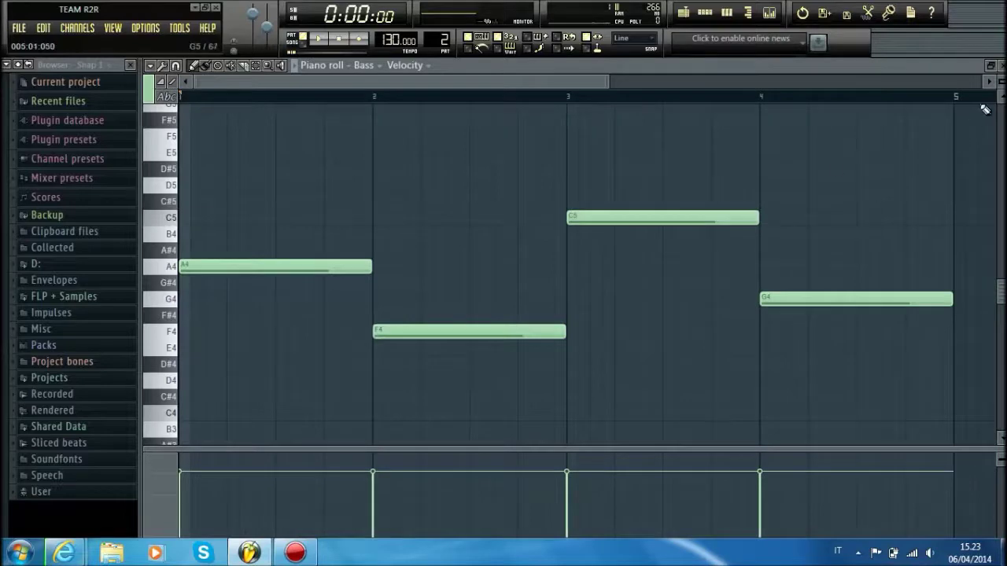
key("space")
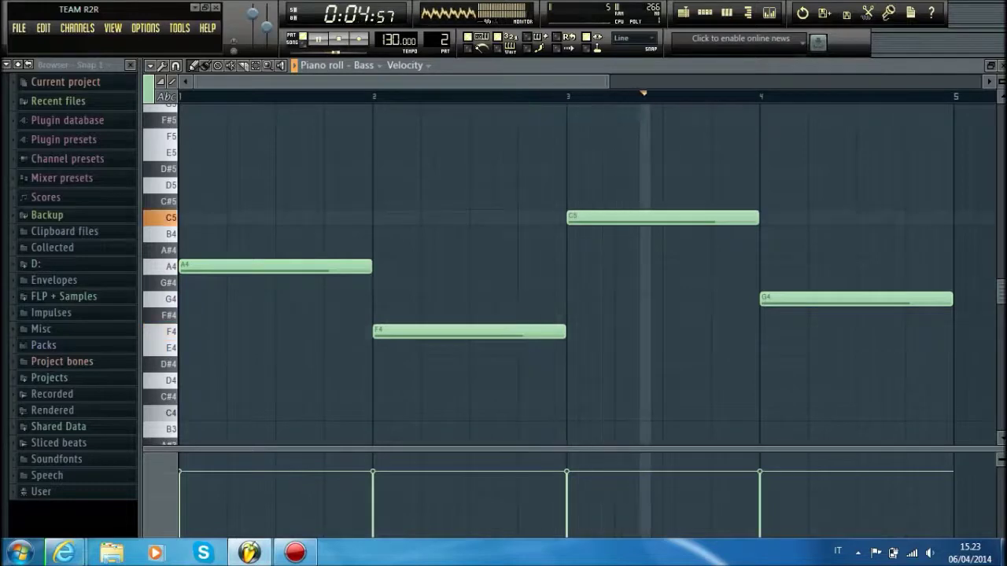
key("space")
left_click(1003, 65)
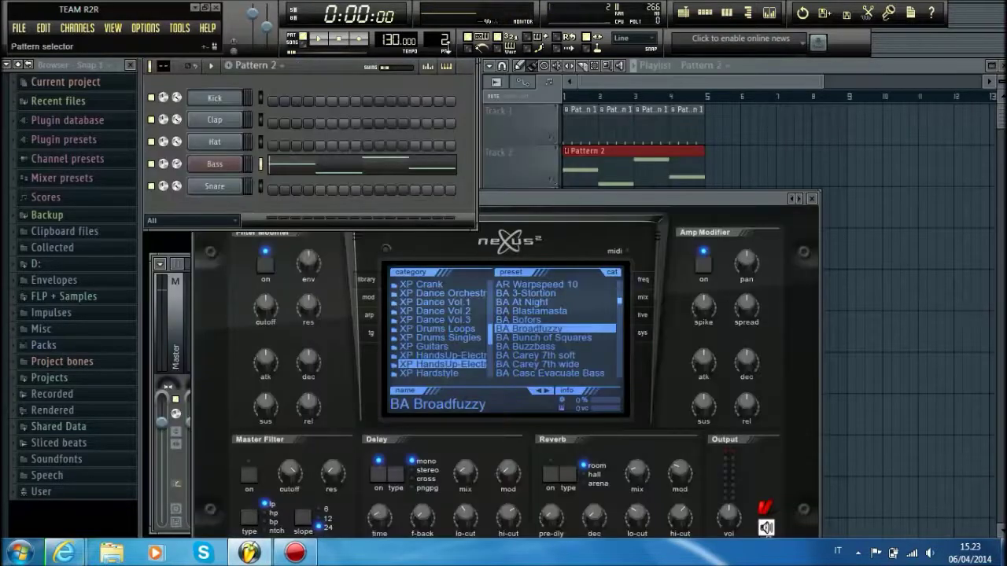
- Switch to pattern 3 and clone the Kick channel
left_click_drag(444, 40, 443, 37)
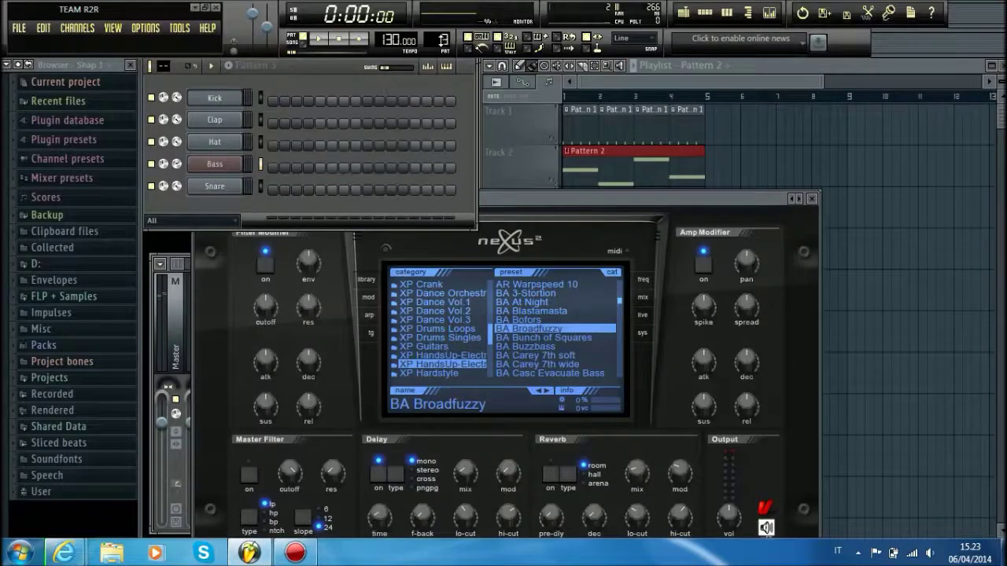
right_click(227, 96)
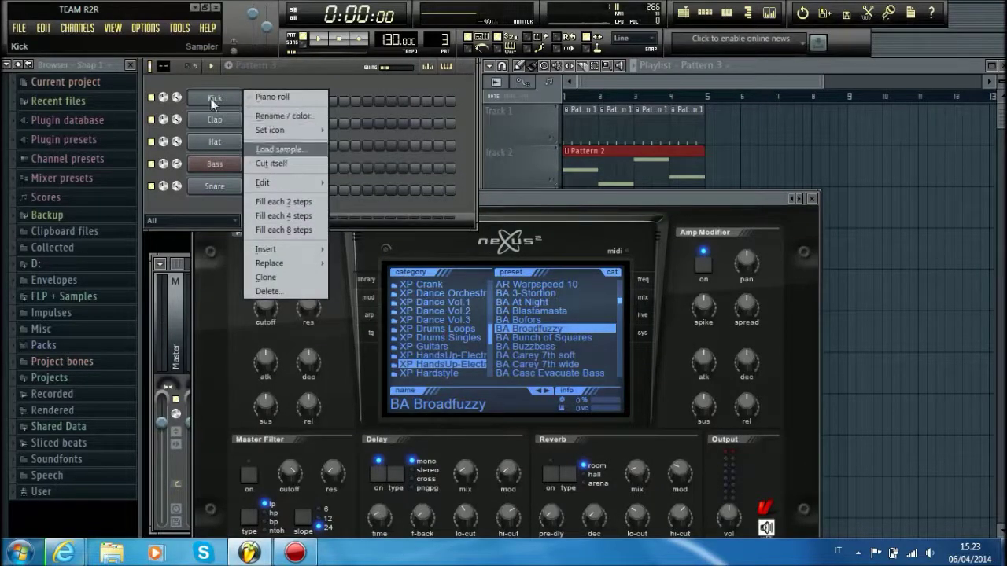
left_click(294, 275)
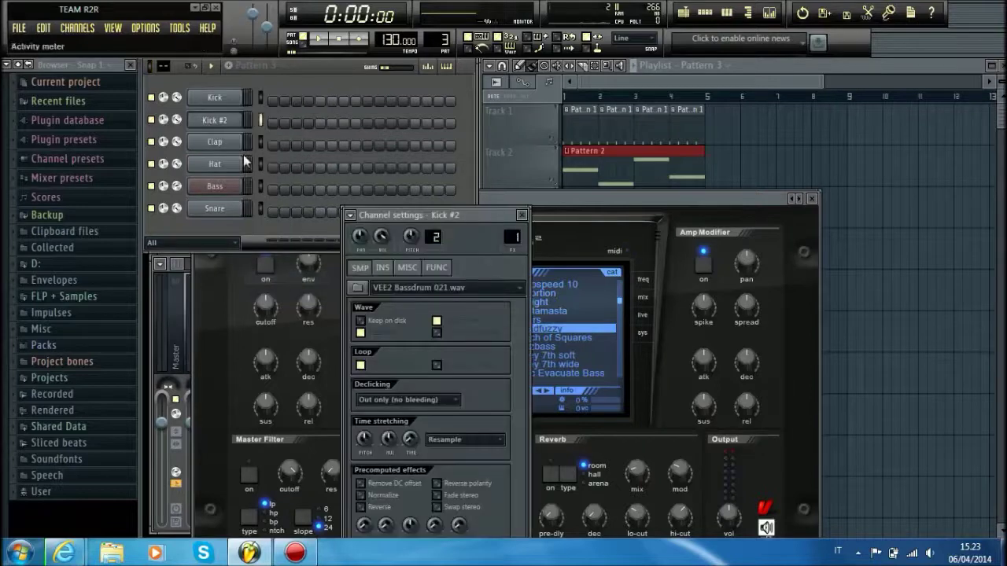
- Rename the cloned Kick channel as Sidechain
right_click(230, 123)
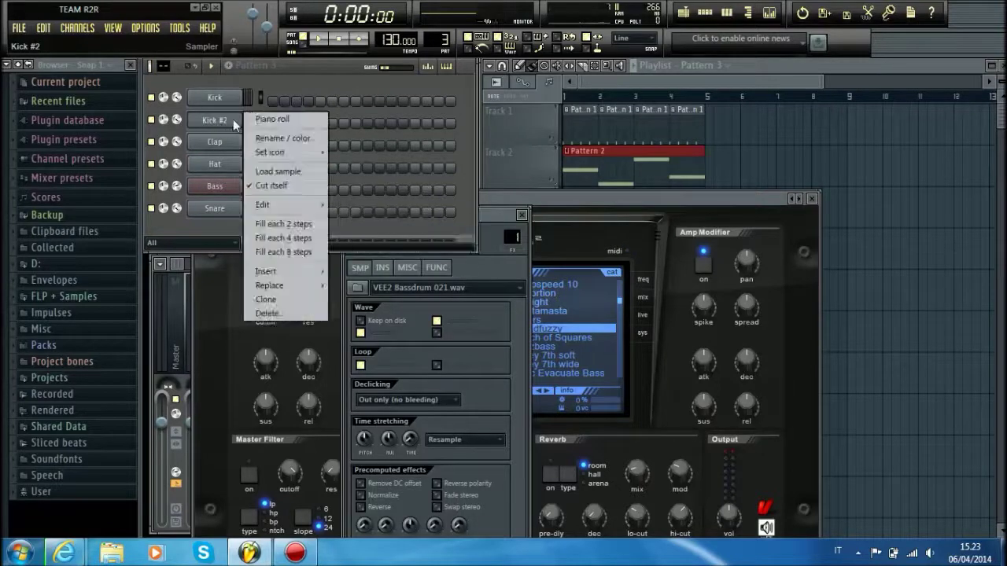
left_click(275, 140)
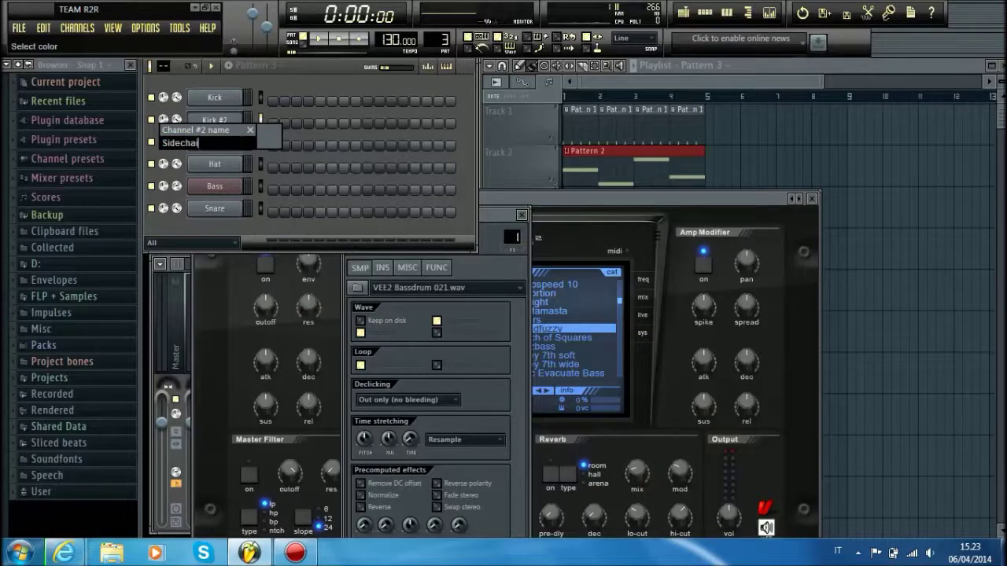
key("Return")
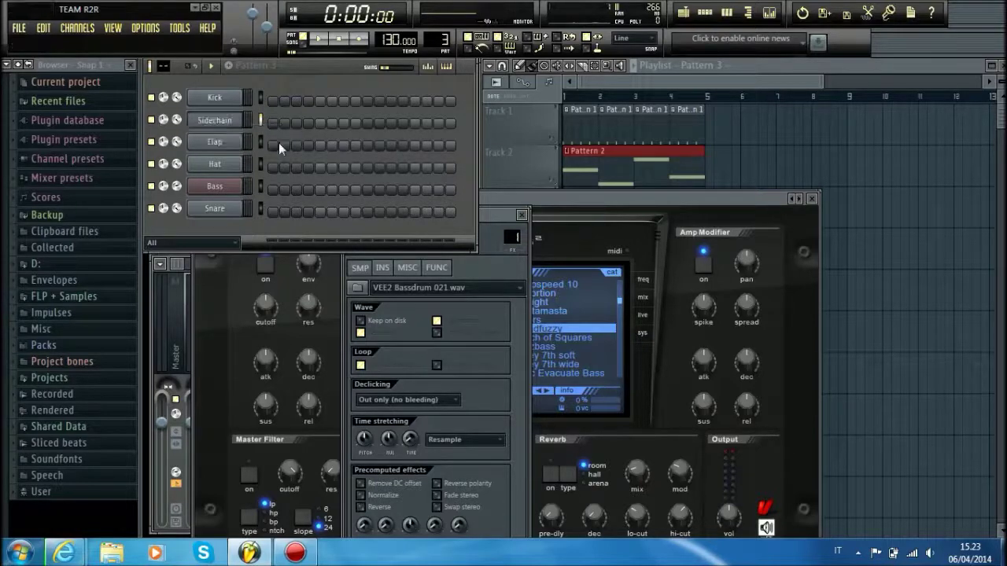
- Fill each 4 steps on the Sidechain channel and place Pattern 3 on playlist Track 4 across bars 1 to 4
right_click(221, 124)
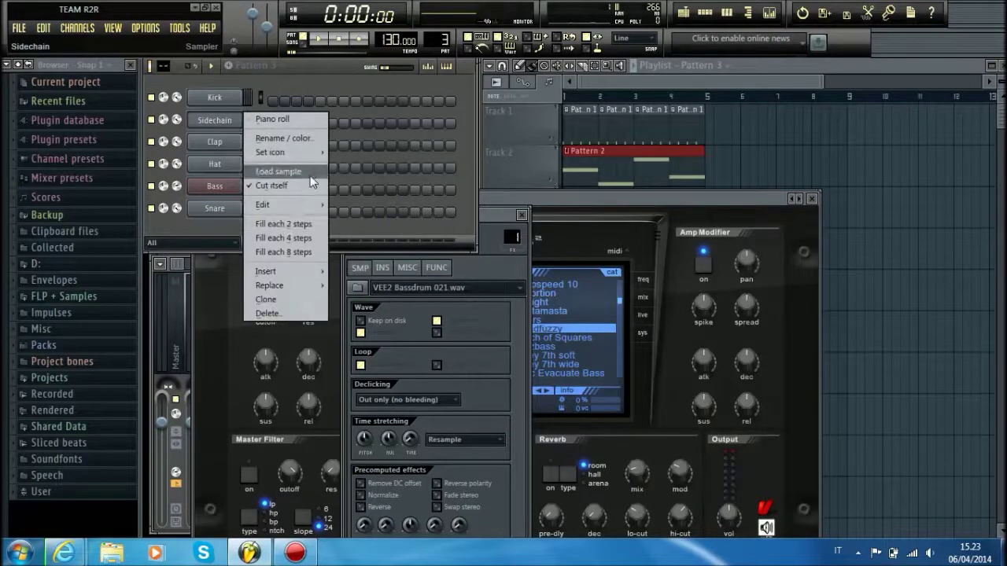
left_click(308, 241)
left_click(725, 85)
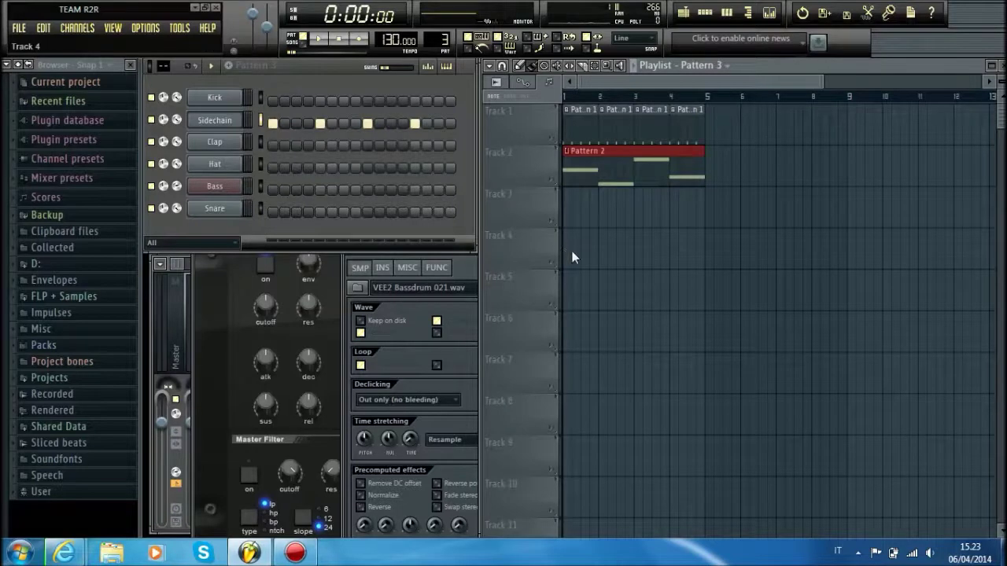
mouse_move(706, 245)
left_mouse_down()
mouse_move(596, 251)
mouse_move(539, 234)
left_mouse_up()
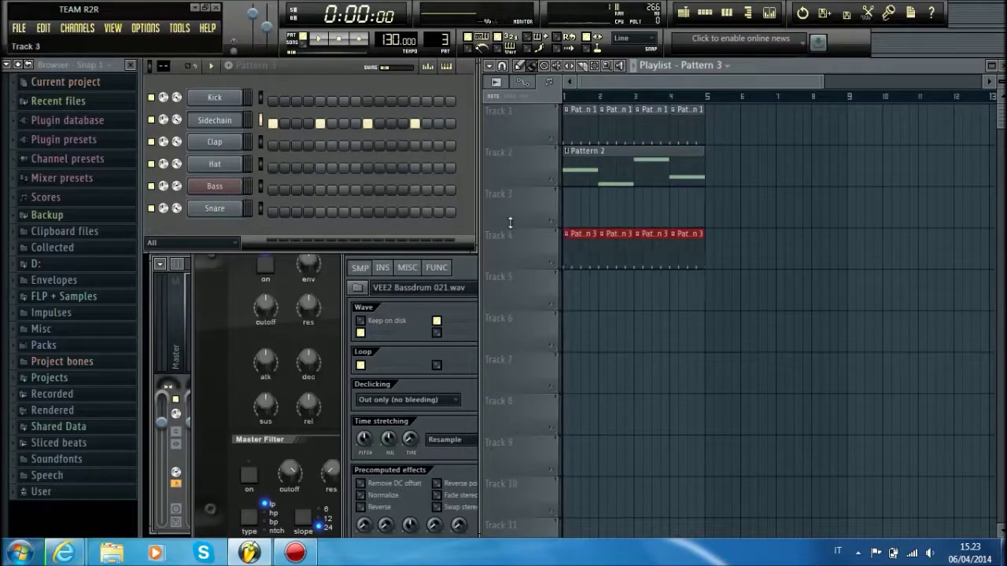
- Rename playlist tracks 1, 2 and 4 as Kick, Bass and Sidechain respectively
right_click(531, 114)
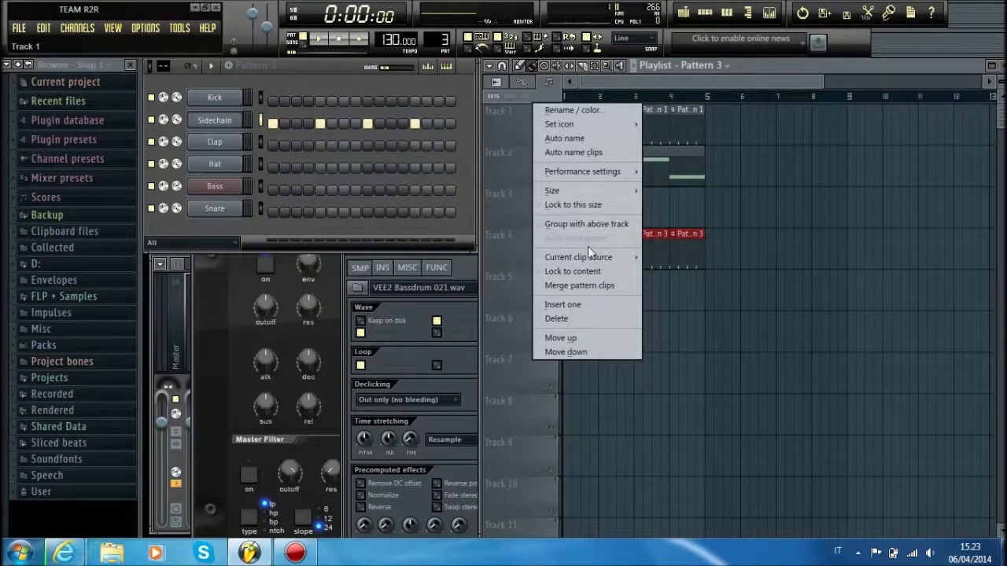
left_click(576, 111)
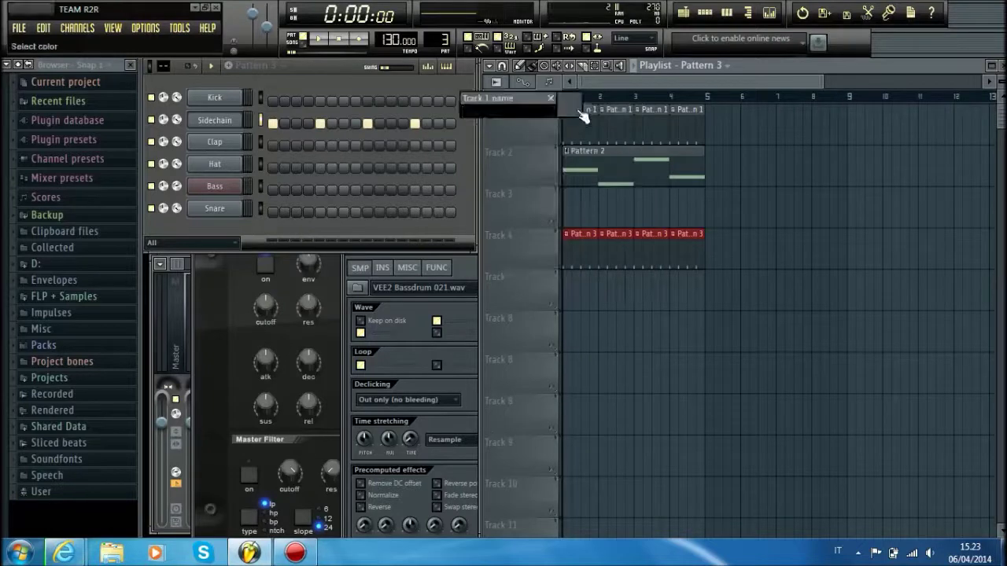
key("Return")
right_click(527, 146)
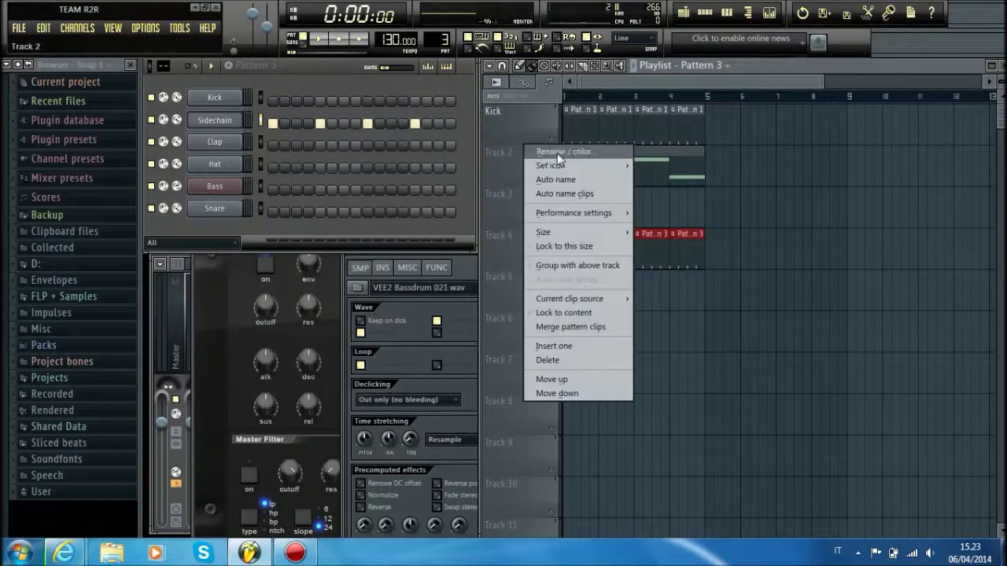
left_click(557, 153)
type("Bass")
key("Return")
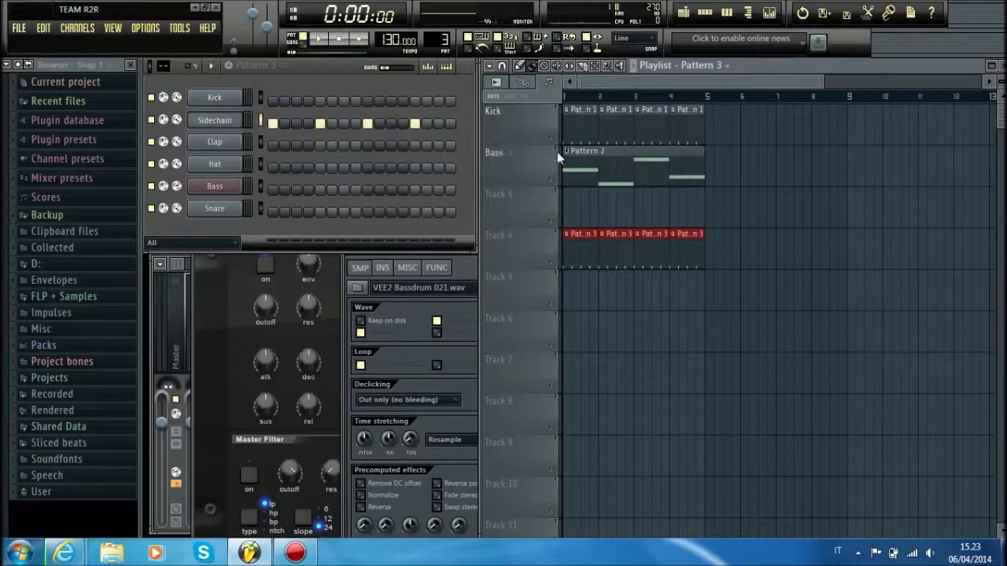
right_click(522, 246)
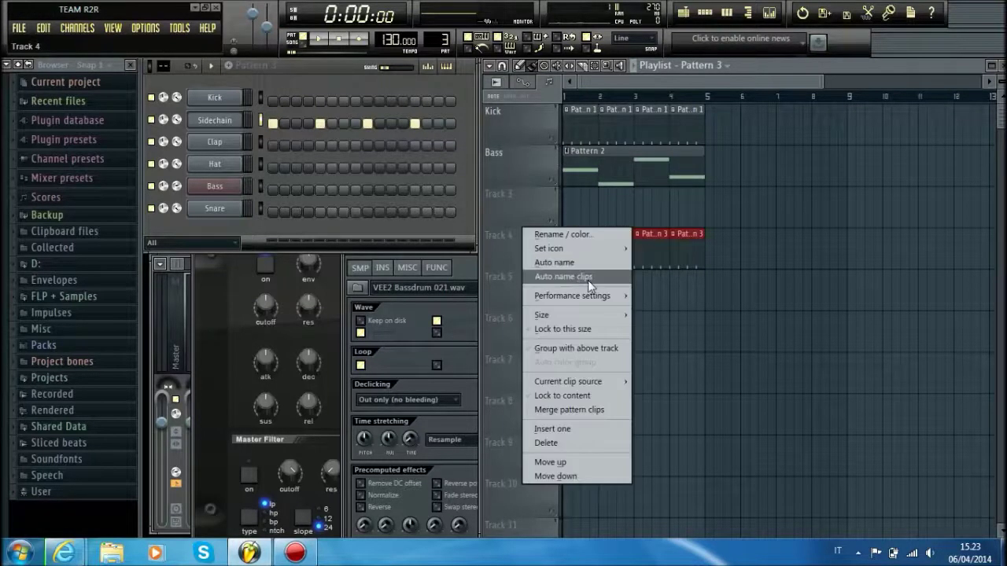
left_click(582, 236)
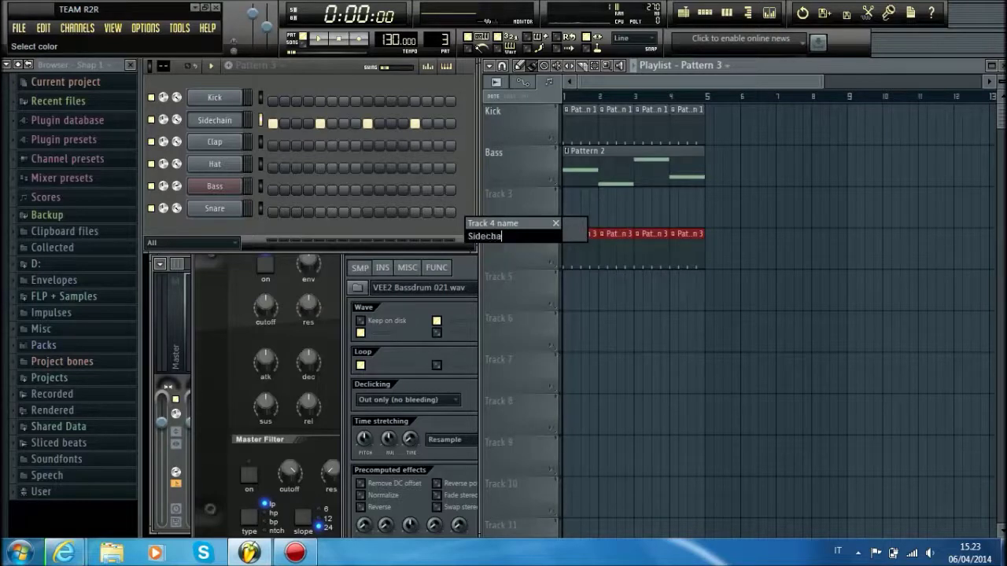
key("Return")
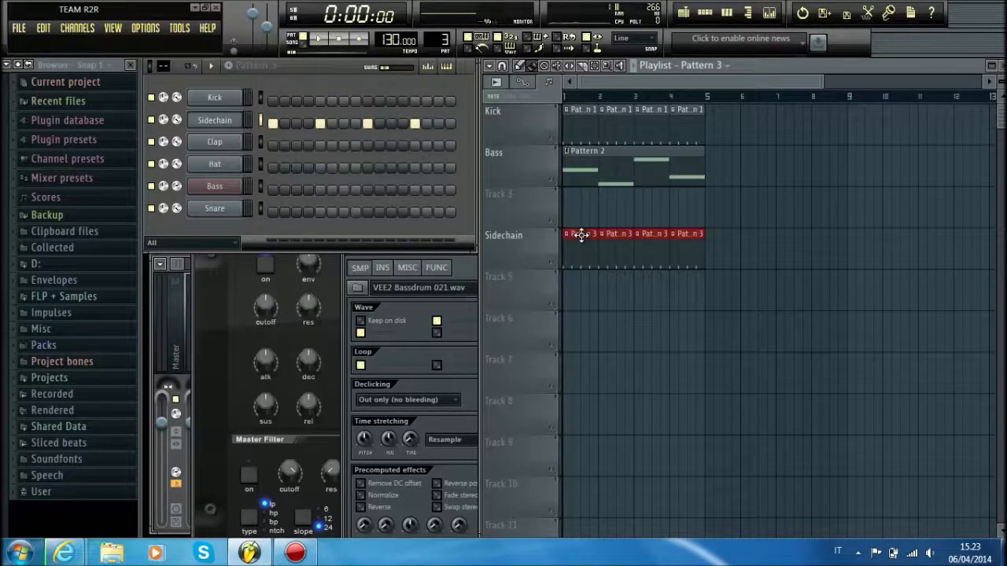
right_click(222, 96)
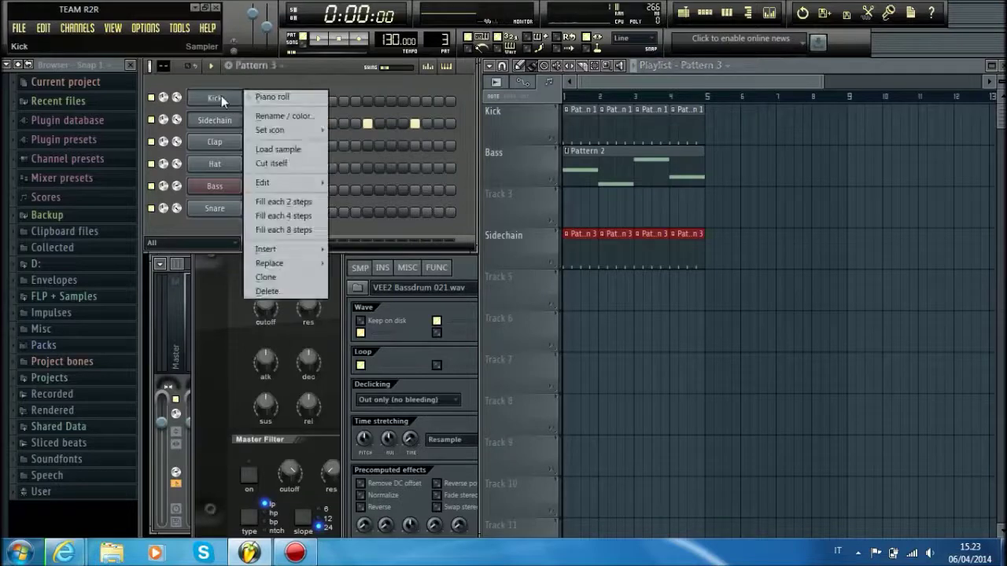
left_click(270, 97)
left_click(1000, 66)
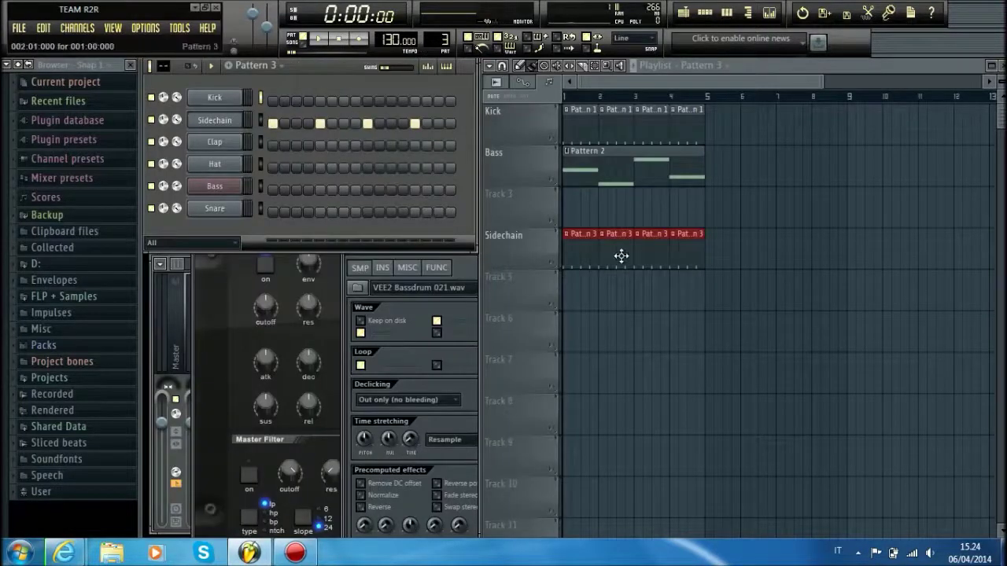
left_click(627, 85)
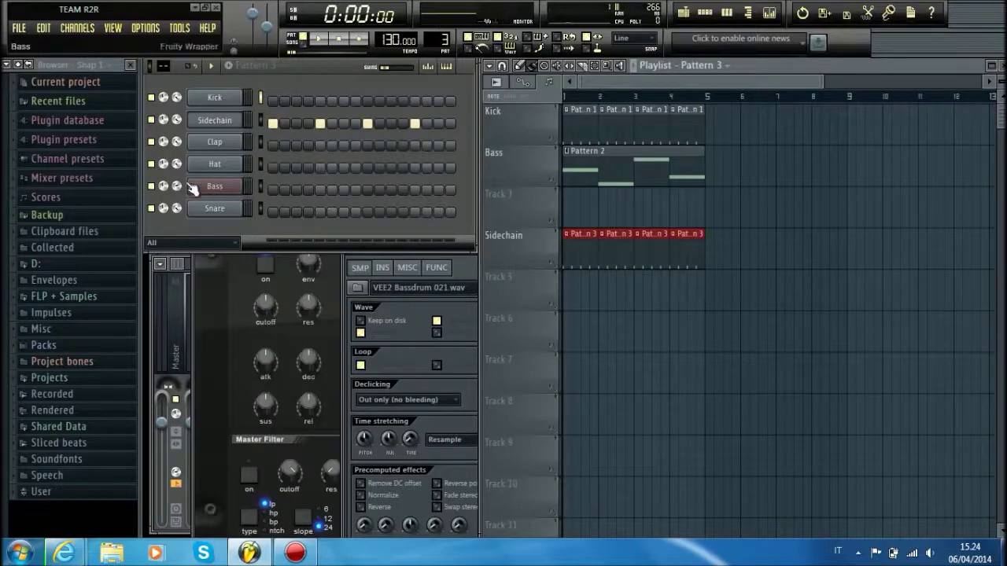
- Route the Bass channel to mixer track 3 in its channel settings
left_click(215, 187)
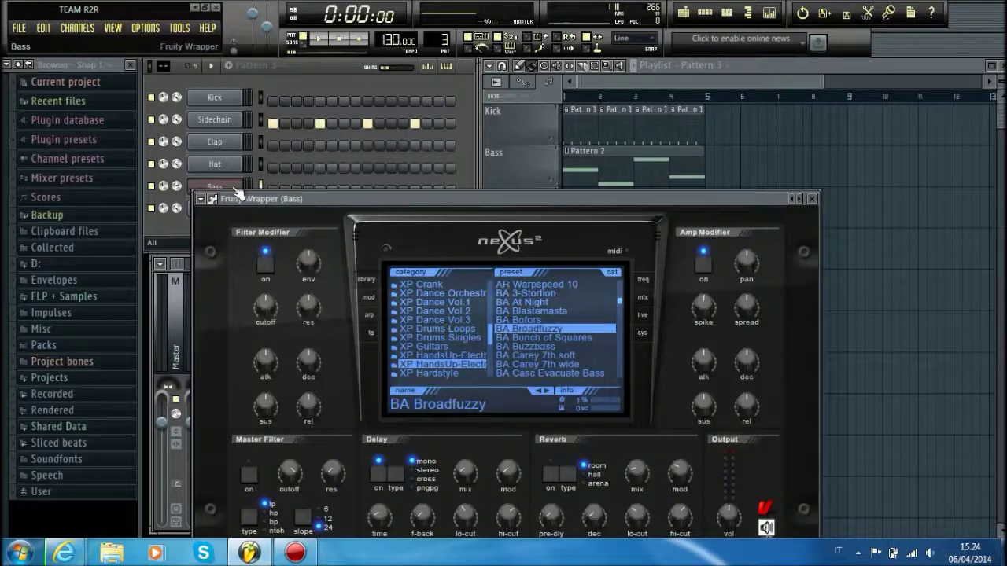
left_click_drag(236, 193, 237, 208)
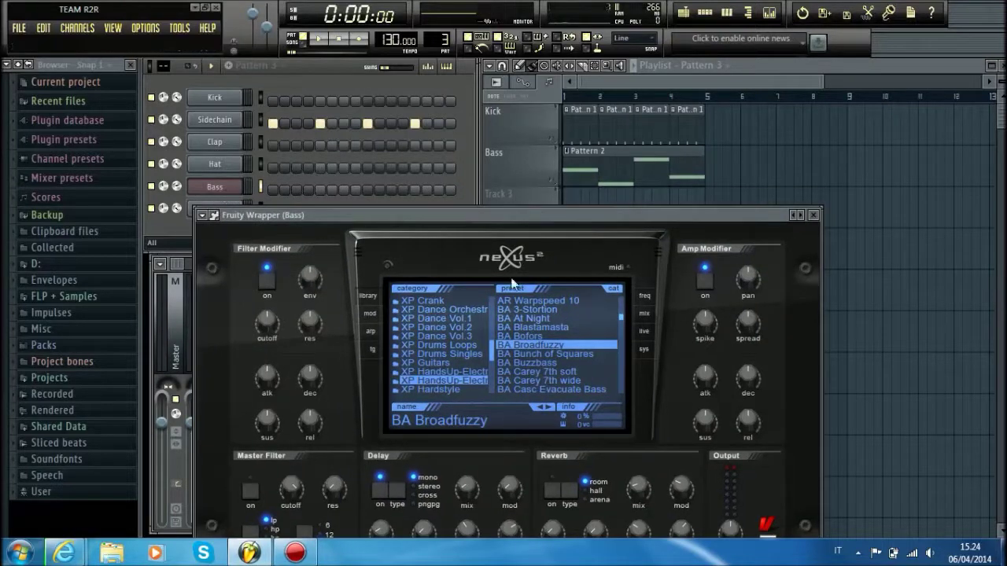
left_click(815, 215)
left_click_drag(511, 236, 511, 213)
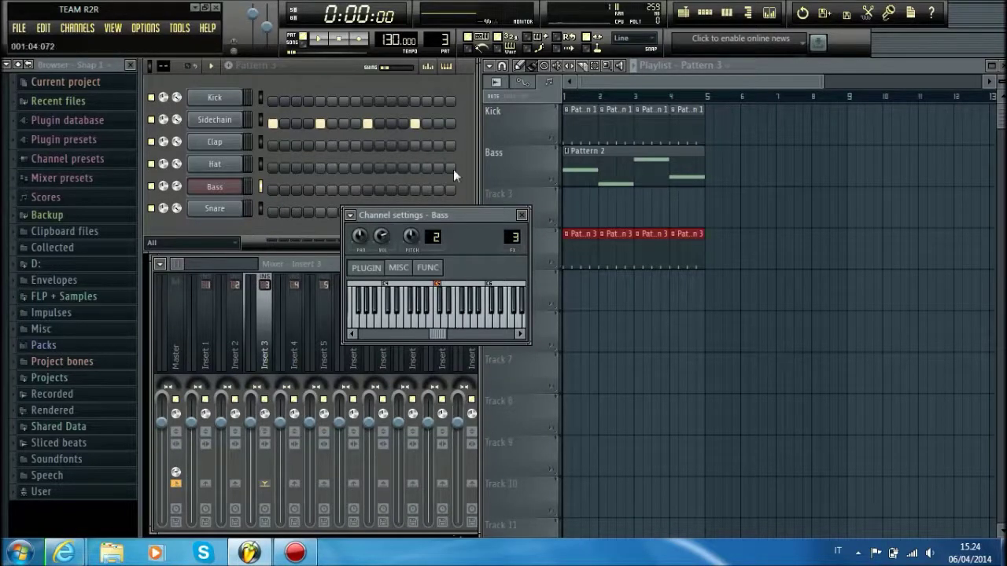
- Route the Sidechain channel to mixer track 2 and rename that mixer track as Sidechain
left_click(220, 124)
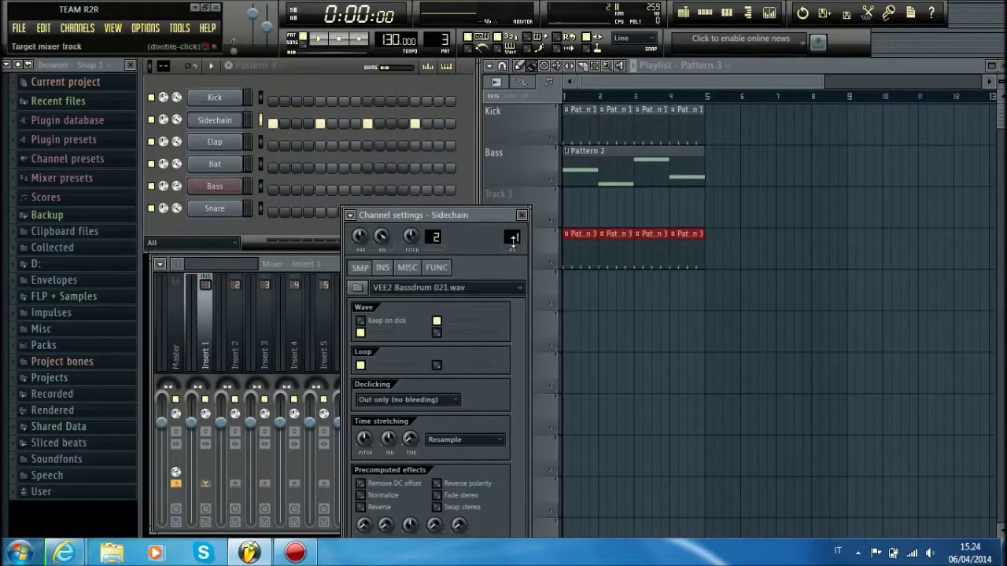
left_click_drag(511, 245, 511, 239)
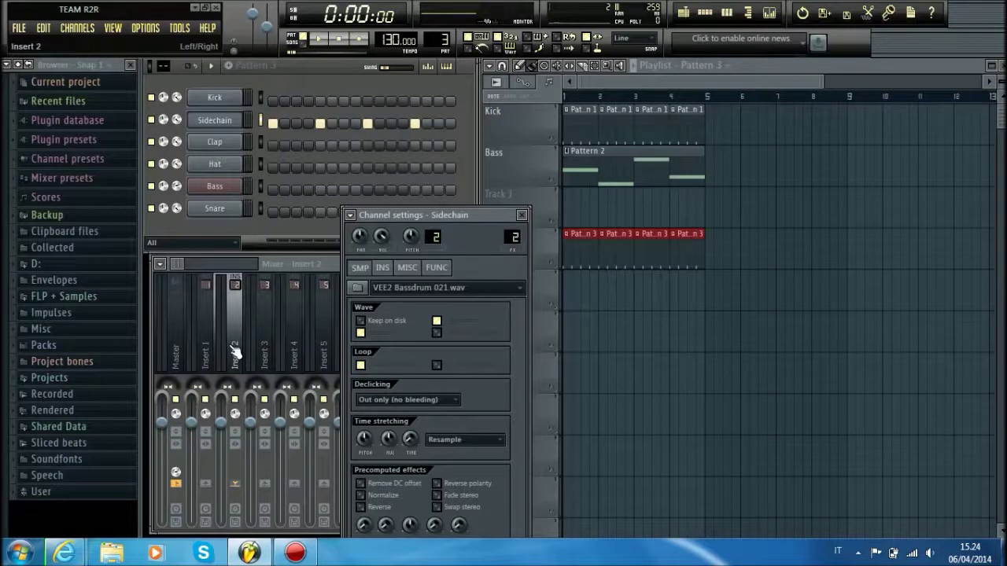
left_click(235, 352)
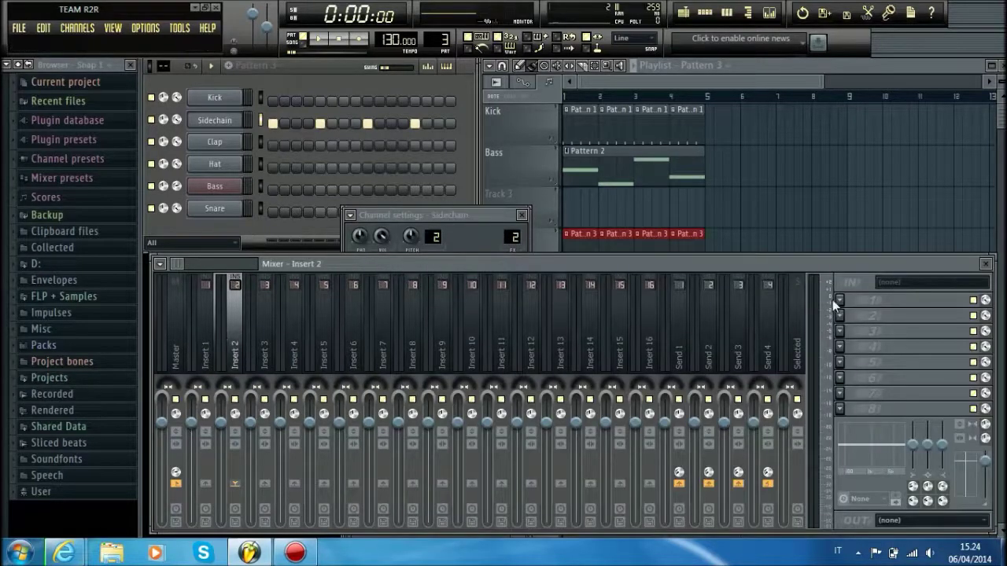
right_click(234, 354)
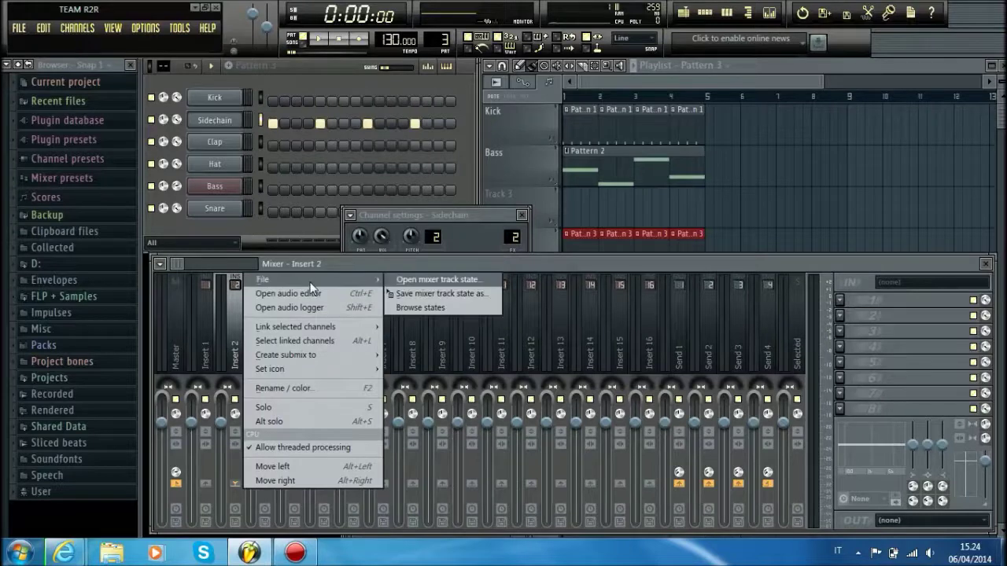
left_click(305, 389)
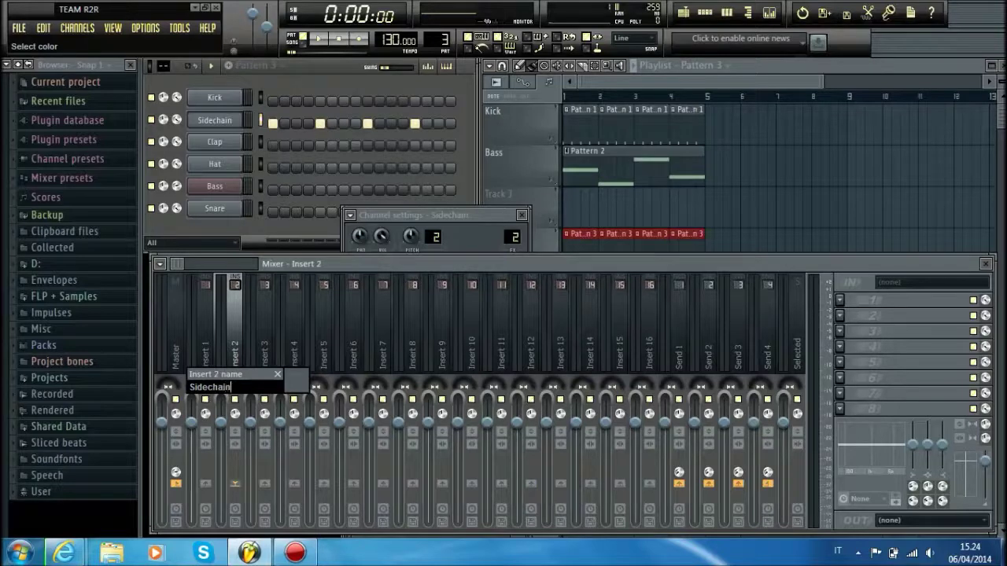
key("Return")
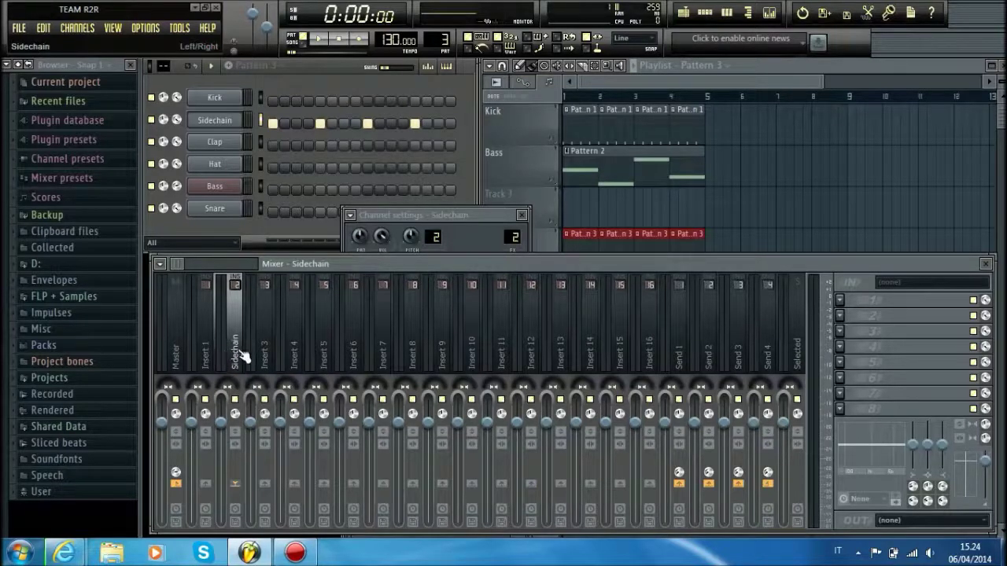
- Load Fruity Peak Controller in the first effect slot of the Sidechain mixer track
left_click(839, 300)
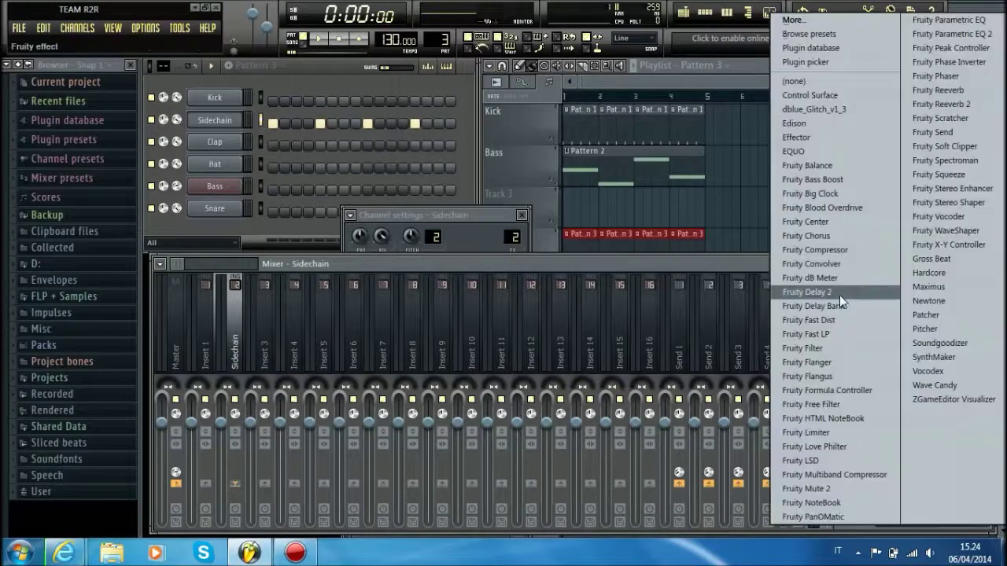
left_click(962, 49)
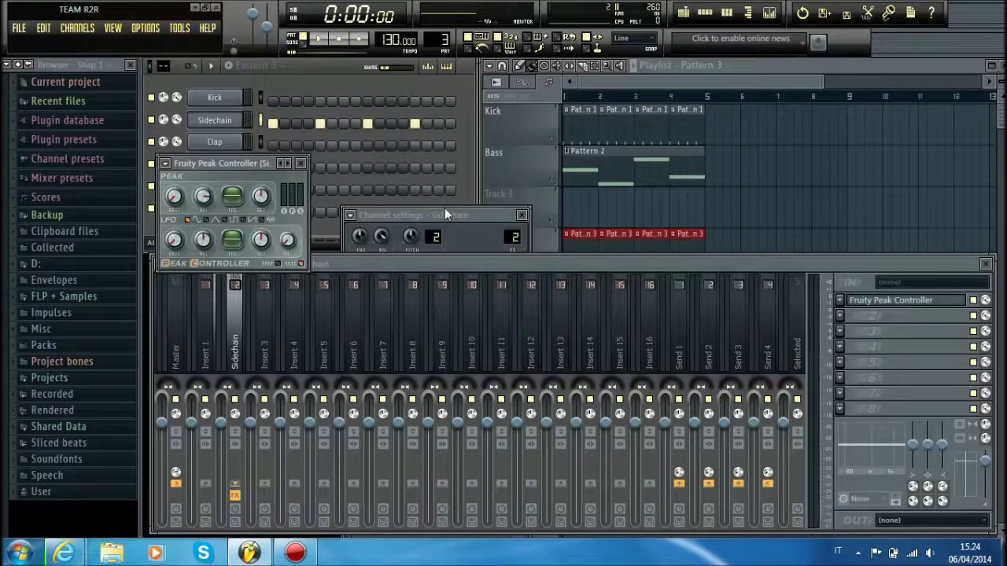
left_click(472, 176)
- Rename mixer track 3, which the Bass channel feeds, as Bass
left_click(214, 187)
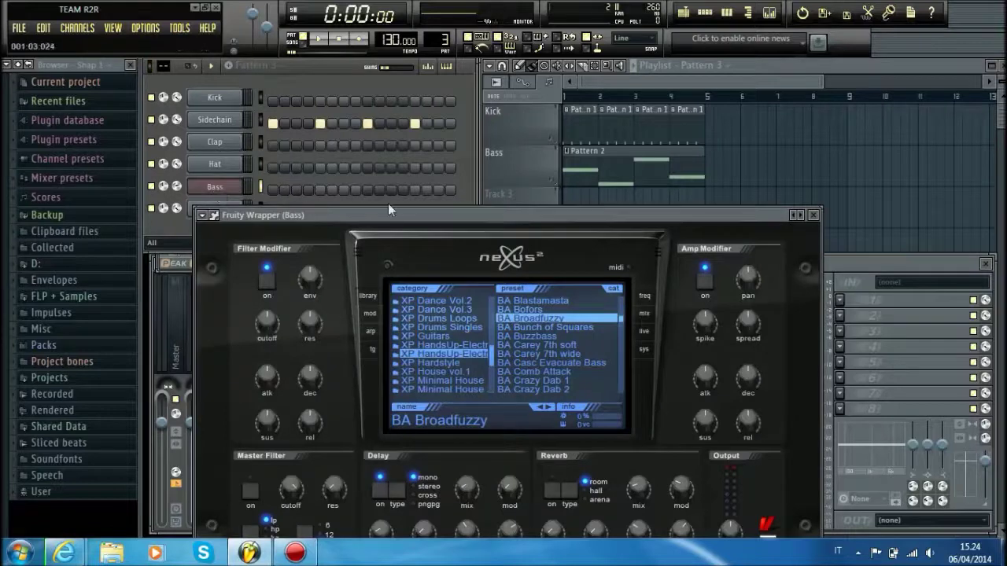
left_click_drag(372, 216, 584, 221)
left_click(399, 215)
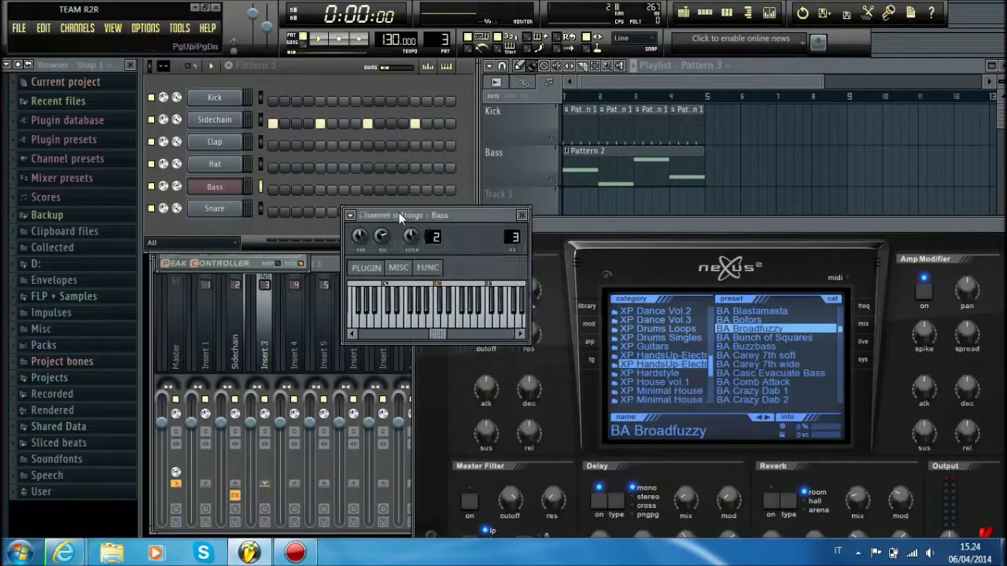
right_click(265, 331)
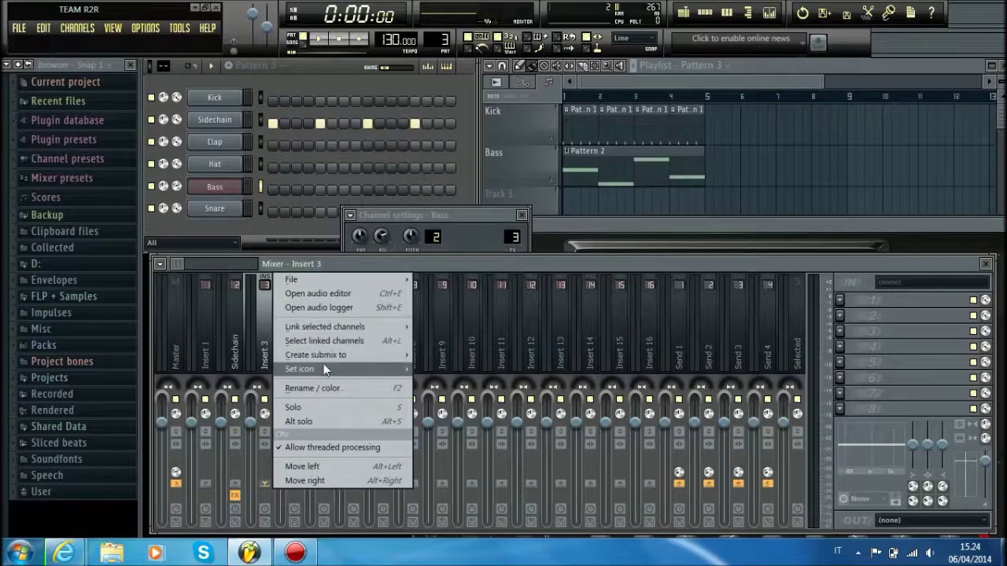
left_click(320, 388)
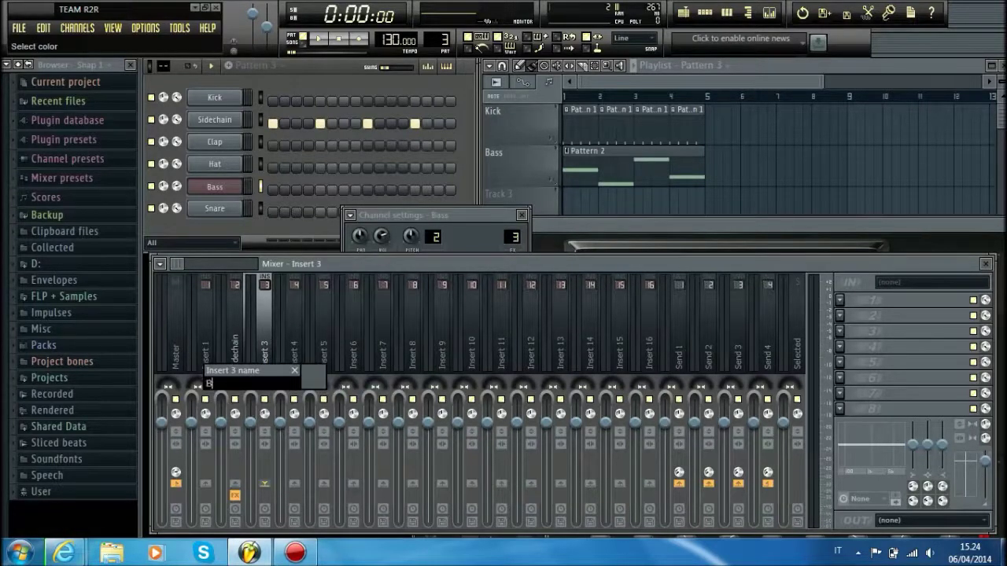
key("Return")
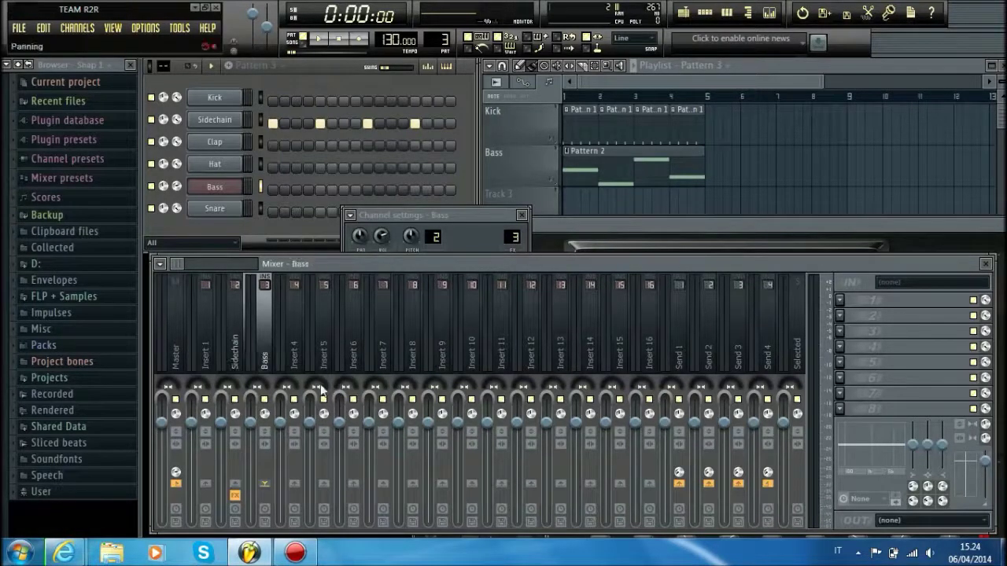
- Load Fruity Parametric EQ 2 in the first slot of the Bass mixer track and slightly raise band 7
left_click(841, 301)
left_click(948, 34)
left_click_drag(423, 280, 433, 269)
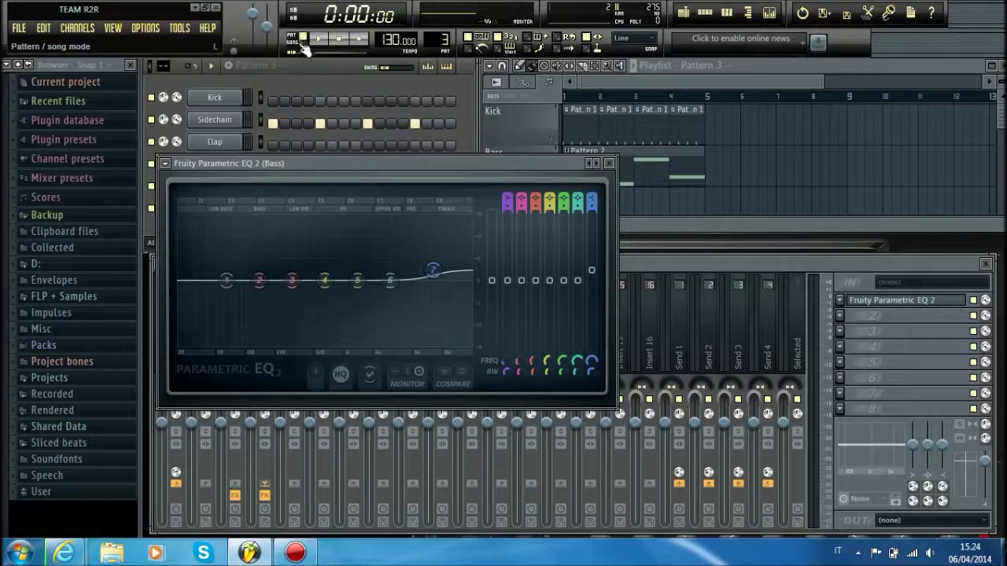
- Shape the bass EQ during song playback, cutting band 1 about 6.6 dB near 39 Hz and boosting bands 6 and 7
key("space")
left_click_drag(435, 271, 433, 265)
left_click_drag(227, 281, 257, 281)
left_click_drag(390, 280, 370, 285)
mouse_move(221, 292)
left_mouse_down()
mouse_move(253, 280)
mouse_move(208, 300)
mouse_move(237, 289)
left_mouse_up()
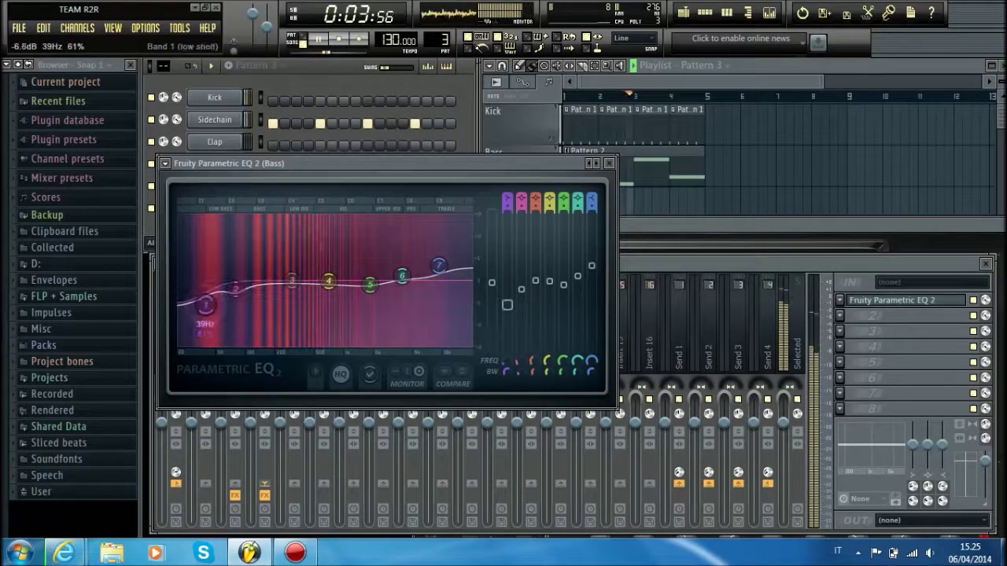
left_click(609, 163)
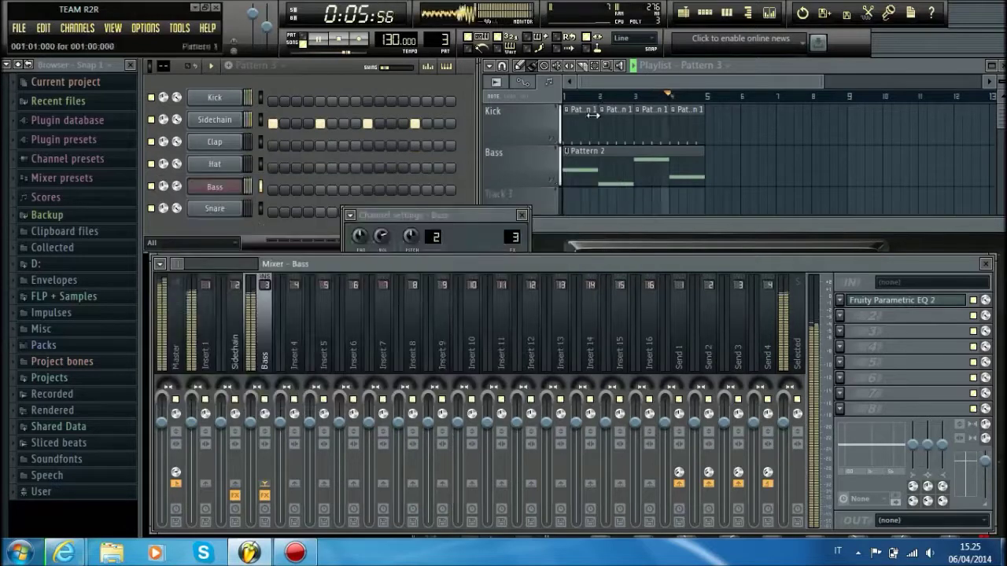
left_click(601, 80)
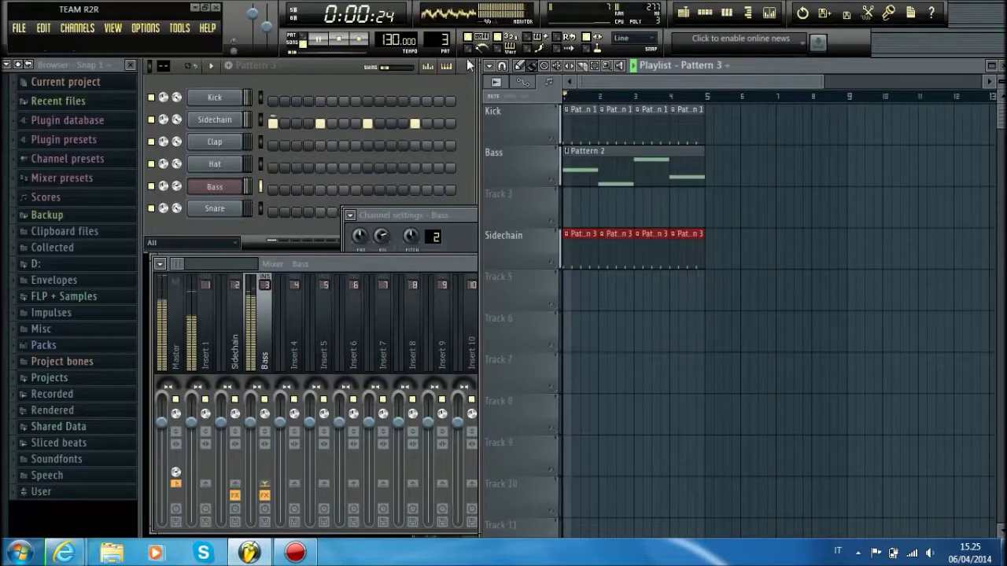
left_click(447, 76)
key("space")
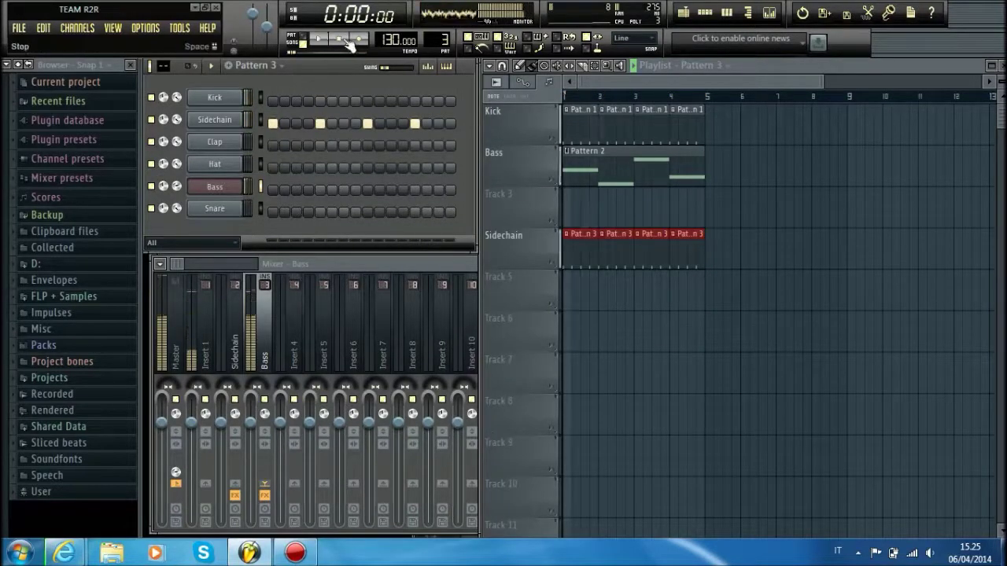
- Link the Bass mixer track's volume fader to the internal controller Peak ctrl (Sidechain) - Peak with an inverted mapping formula
left_click(255, 428)
right_click(256, 427)
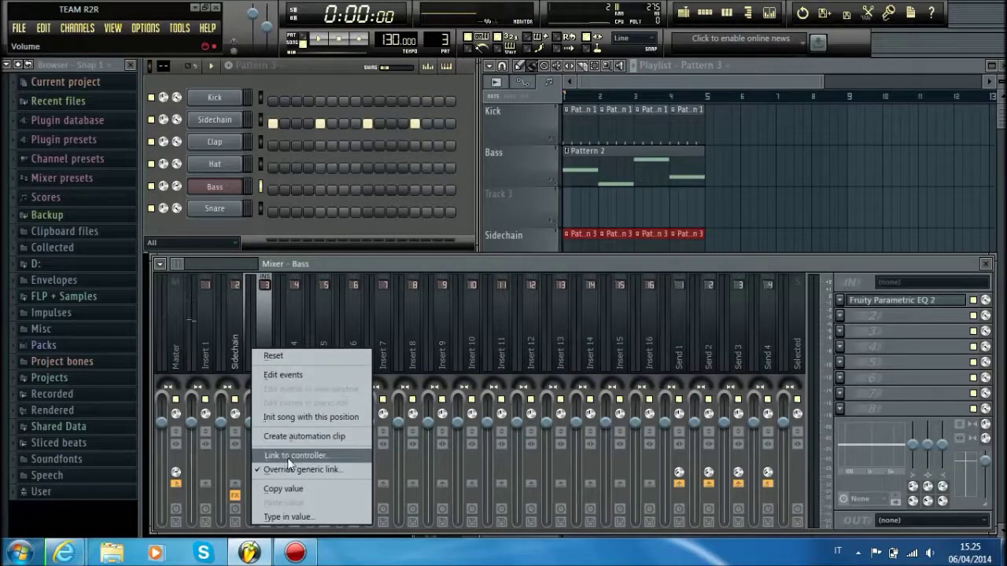
left_click(293, 456)
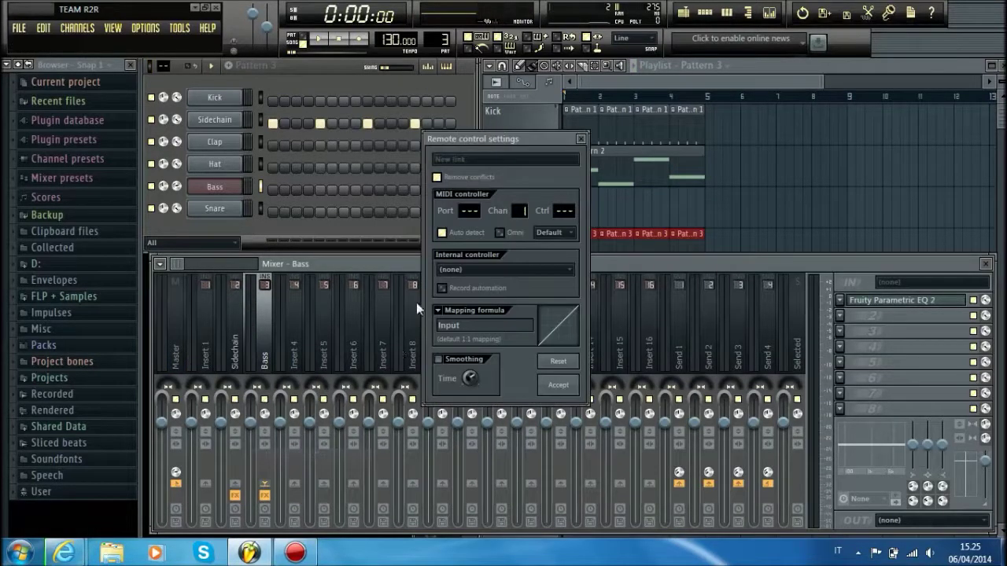
left_click(499, 272)
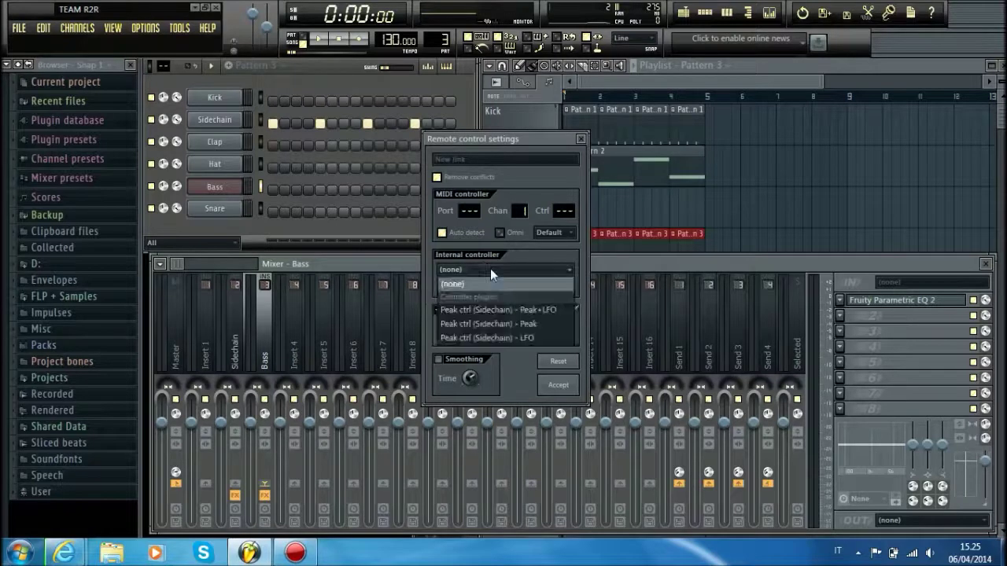
left_click(493, 324)
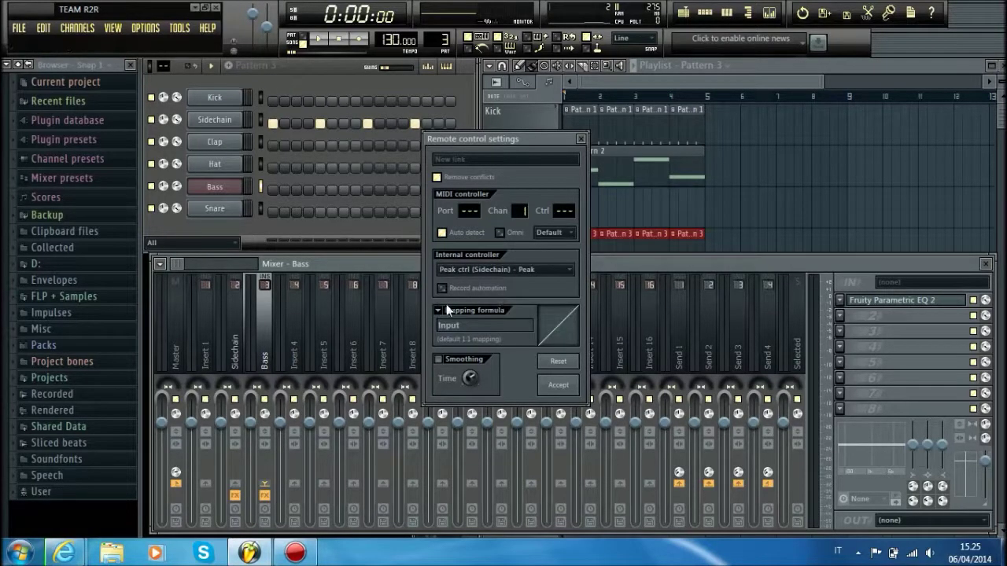
left_click(441, 313)
left_click(463, 347)
left_click(557, 386)
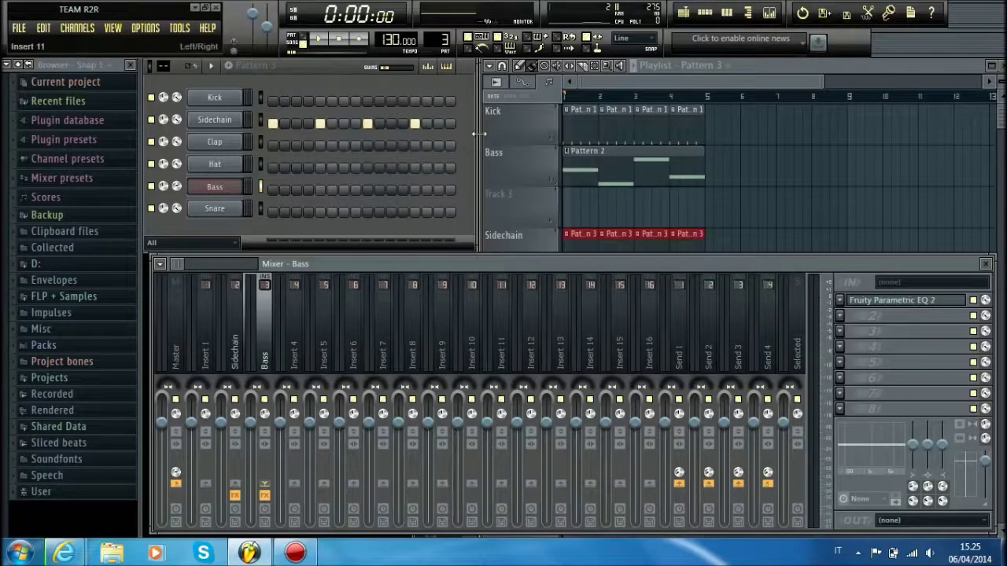
- Mute the Kick playlist track and play the song to check how the Bass volume fader ducks
left_click(553, 143)
left_click(317, 38)
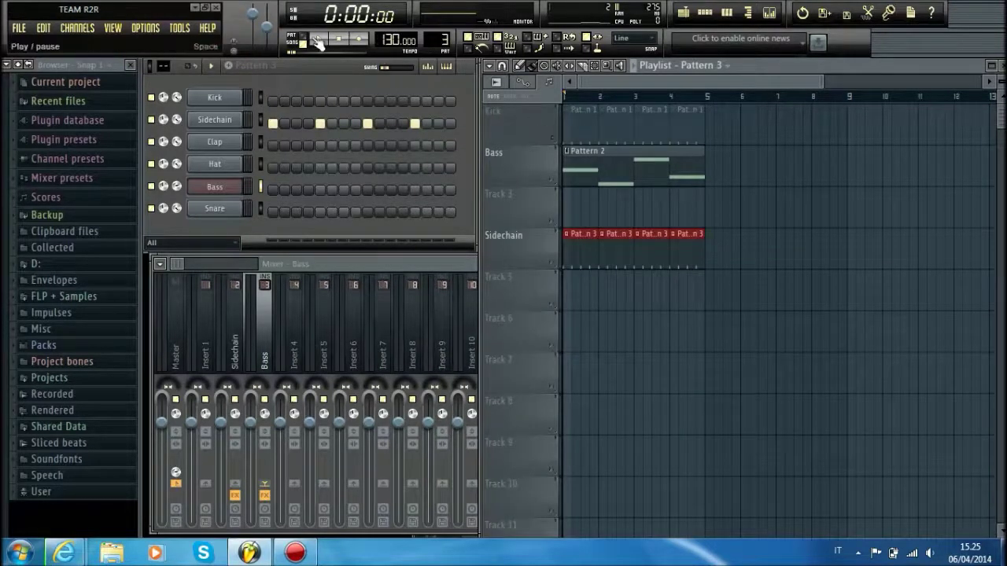
scroll(262, 413, "down", 6)
scroll(262, 413, "up", 8)
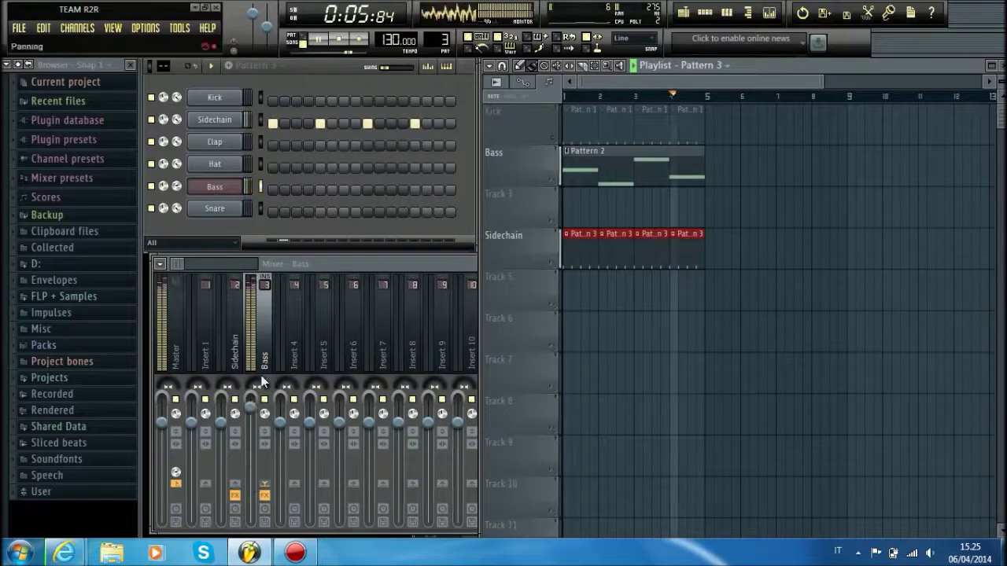
left_click(408, 260)
scroll(267, 360, "down", 6)
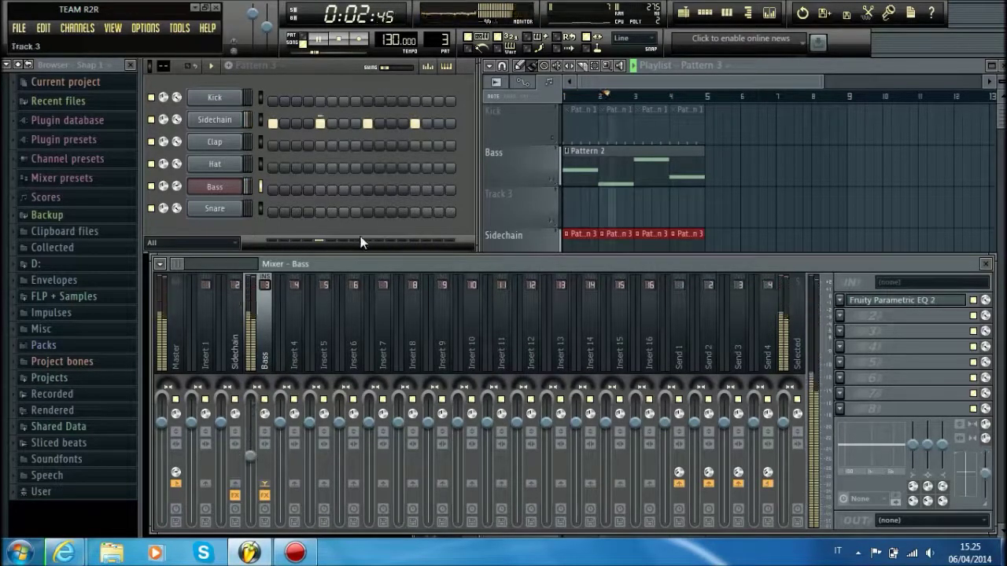
- Adjust the peak volume in the Sidechain track's Fruity Peak Controller and unmute the Kick playlist track
left_click(238, 340)
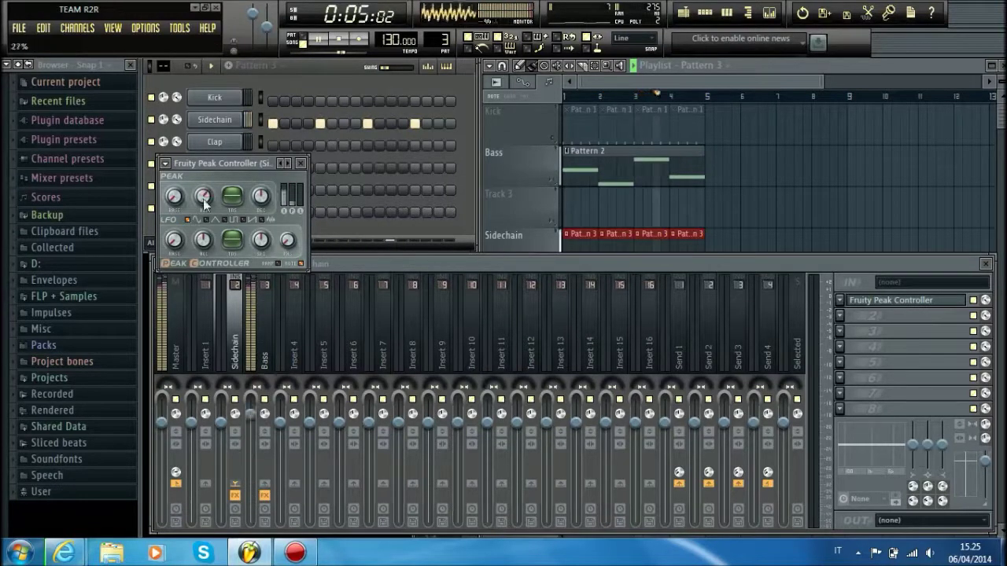
left_click(558, 145)
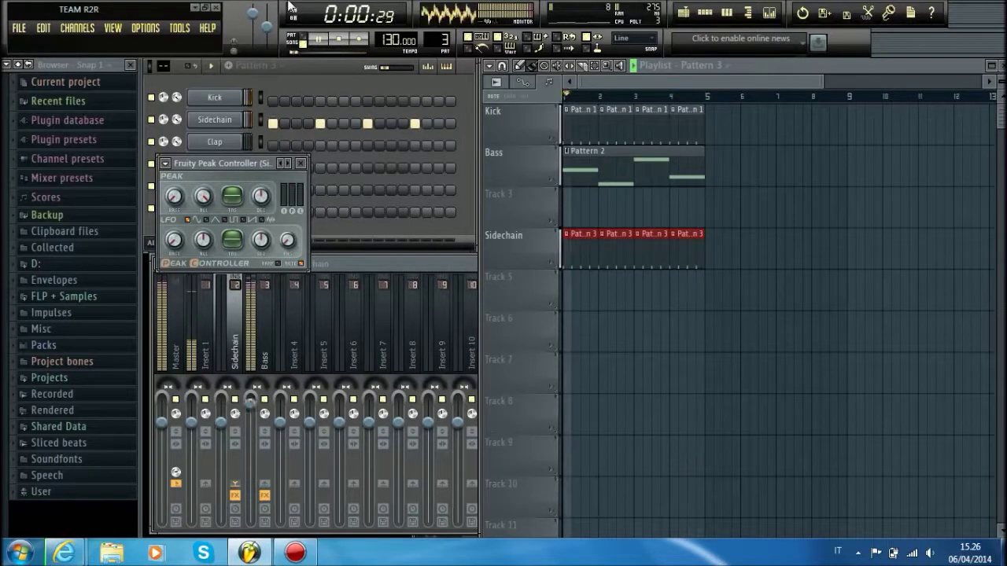
left_click(408, 264)
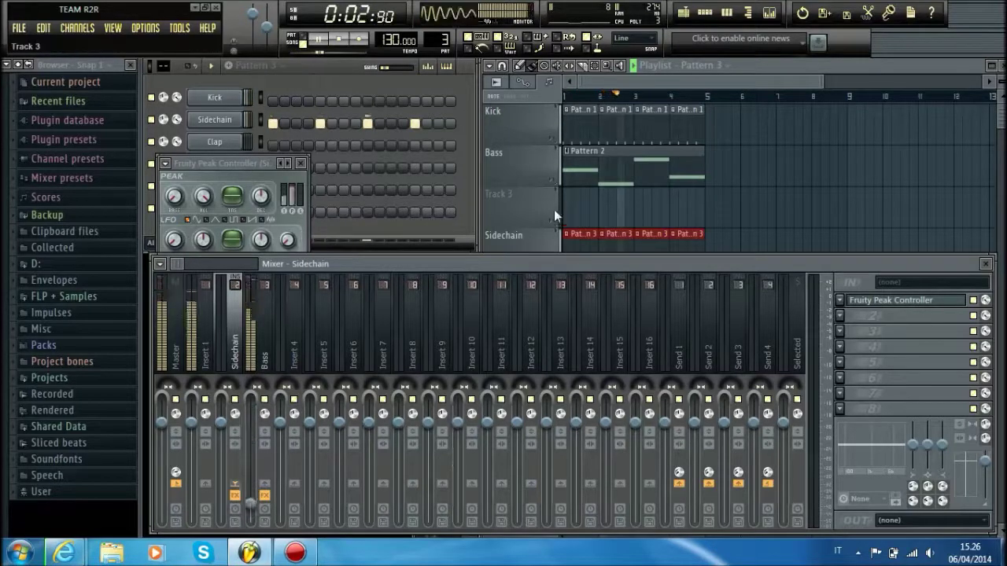
left_click(530, 246)
right_click(574, 237)
mouse_move(575, 244)
left_mouse_down()
mouse_move(695, 234)
mouse_move(670, 252)
left_mouse_up()
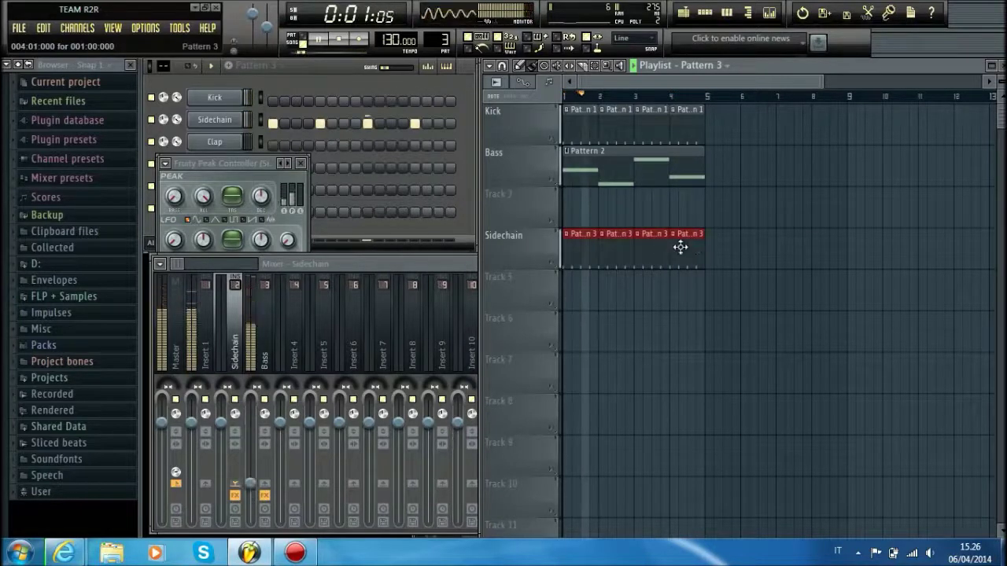
right_click(681, 247)
left_click(567, 247)
left_click_drag(608, 249, 682, 244)
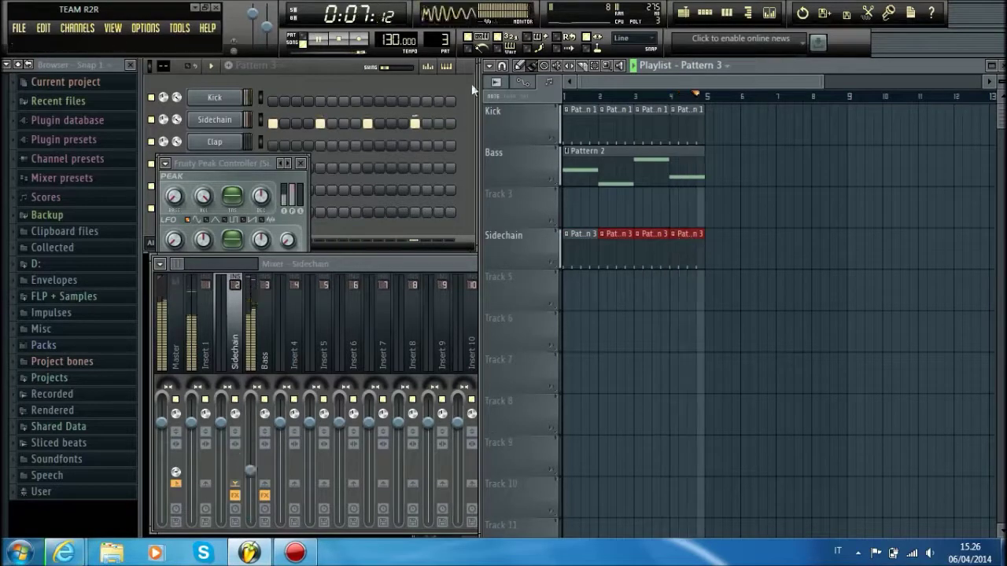
- Stop playback and delete the Sidechain track from the playlist
left_click(342, 43)
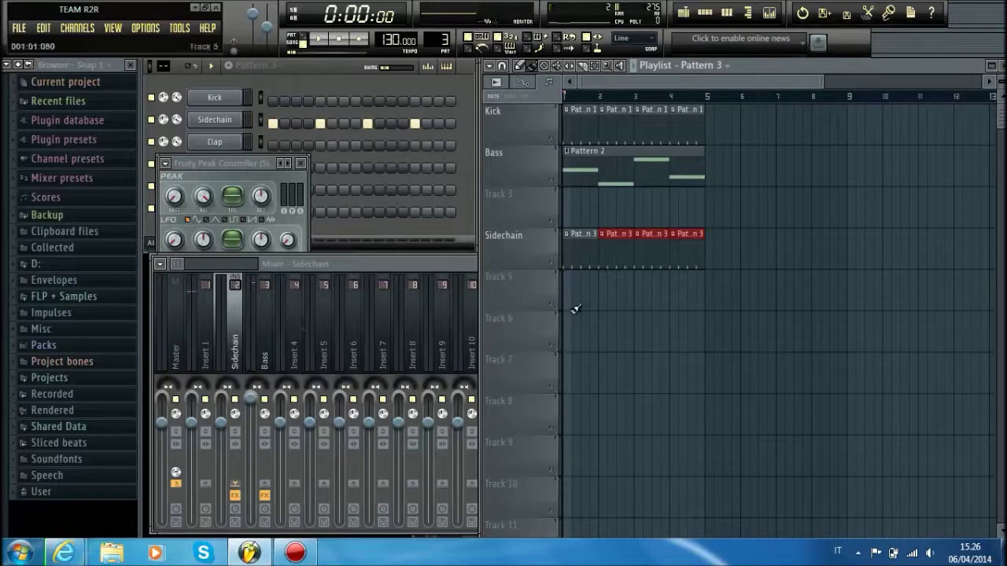
right_click(542, 245)
mouse_move(549, 249)
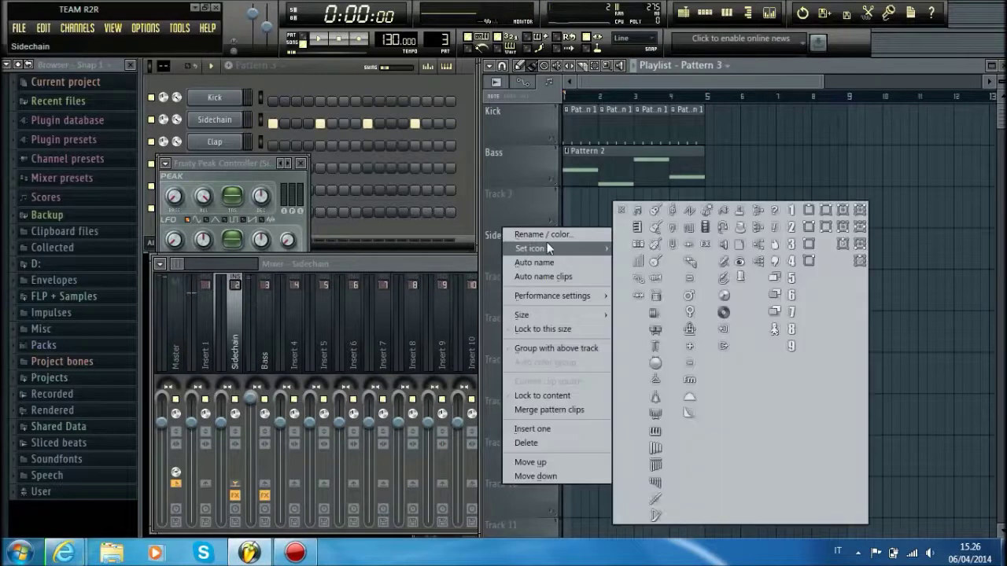
left_click(555, 442)
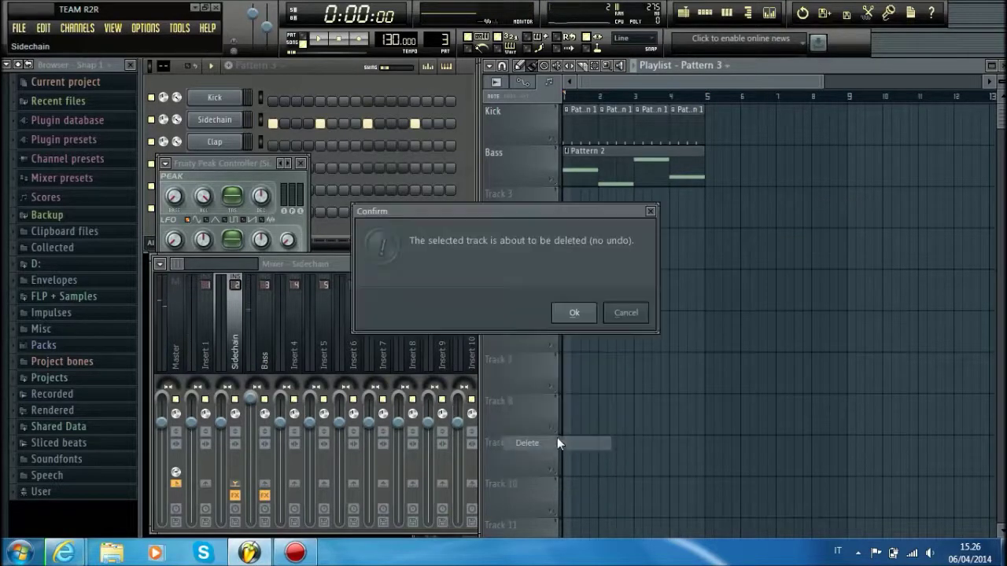
left_click(575, 314)
- Delete the Sidechain channel from the channel rack and confirm the deletion
right_click(222, 121)
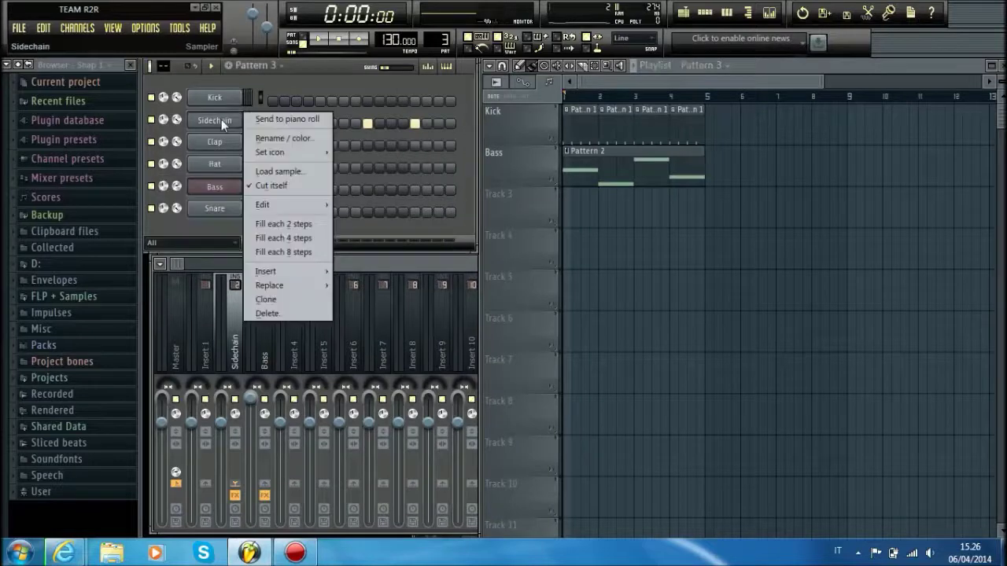
left_click(294, 319)
left_click(583, 312)
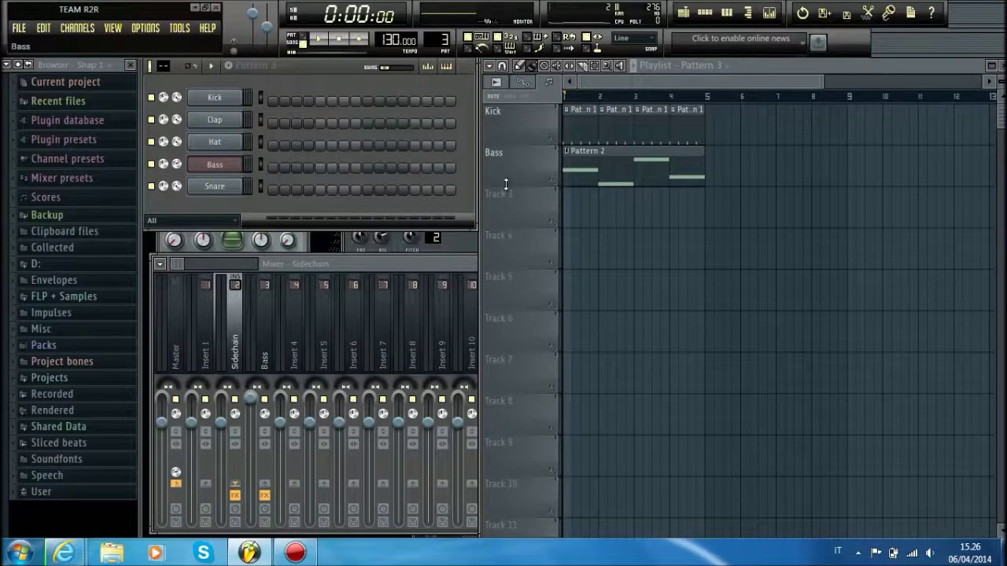
- Clear the custom name of the Sidechain mixer track so it reverts to its default insert name
left_click(265, 331)
right_click(263, 342)
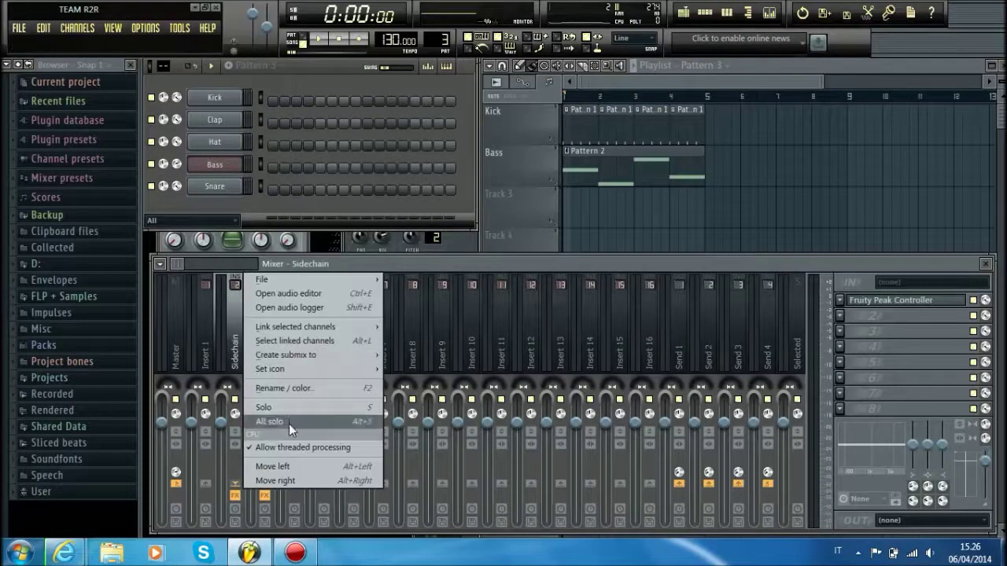
left_click(288, 387)
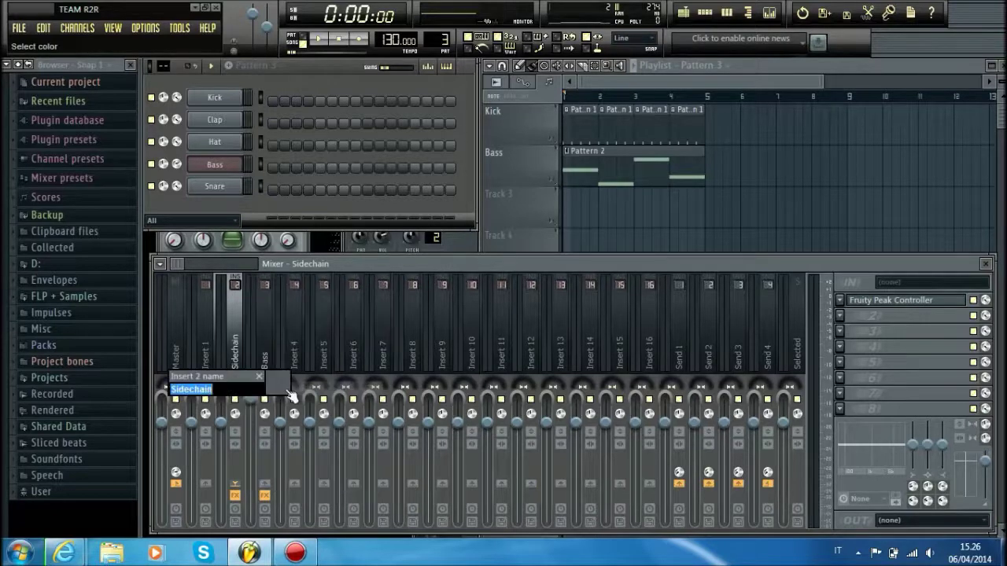
key("Return")
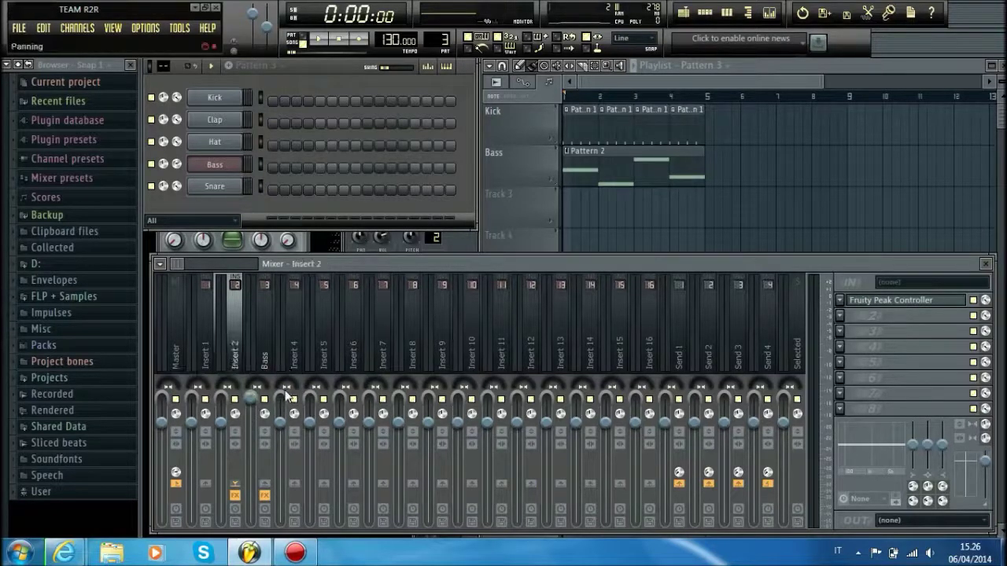
- Color the Bass mixer track red, keeping its name
left_click(267, 360)
right_click(265, 362)
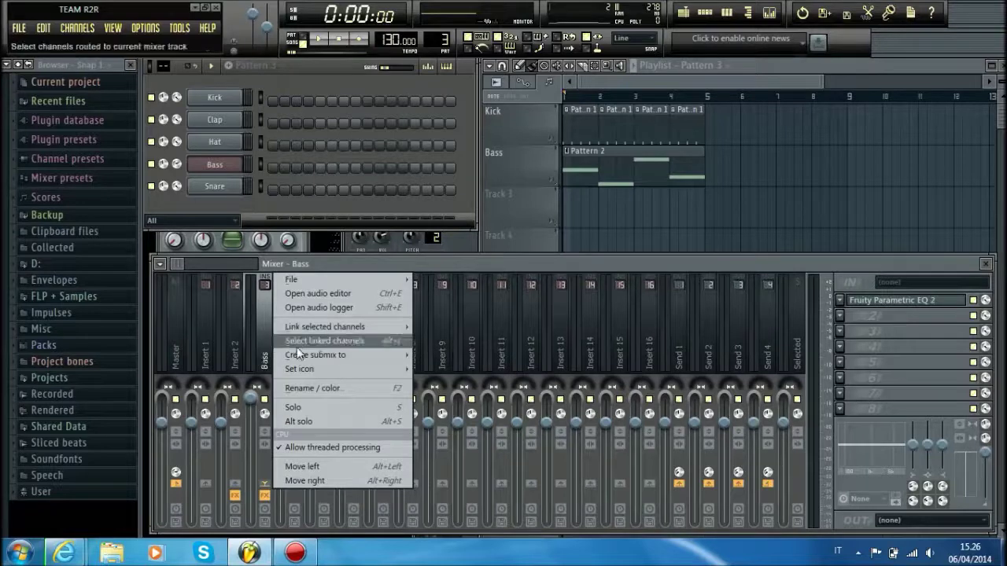
left_click(307, 391)
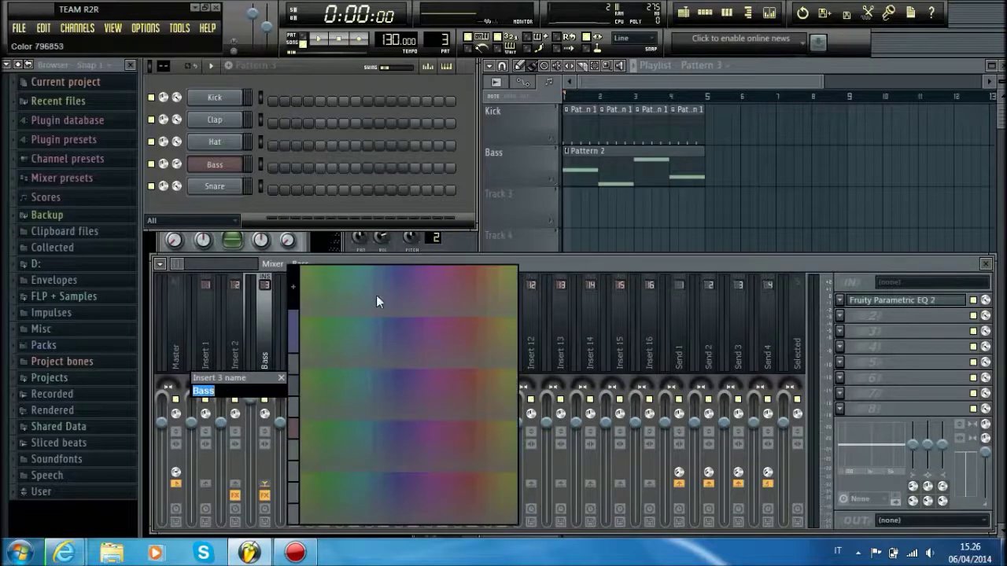
left_click(471, 270)
key("Return")
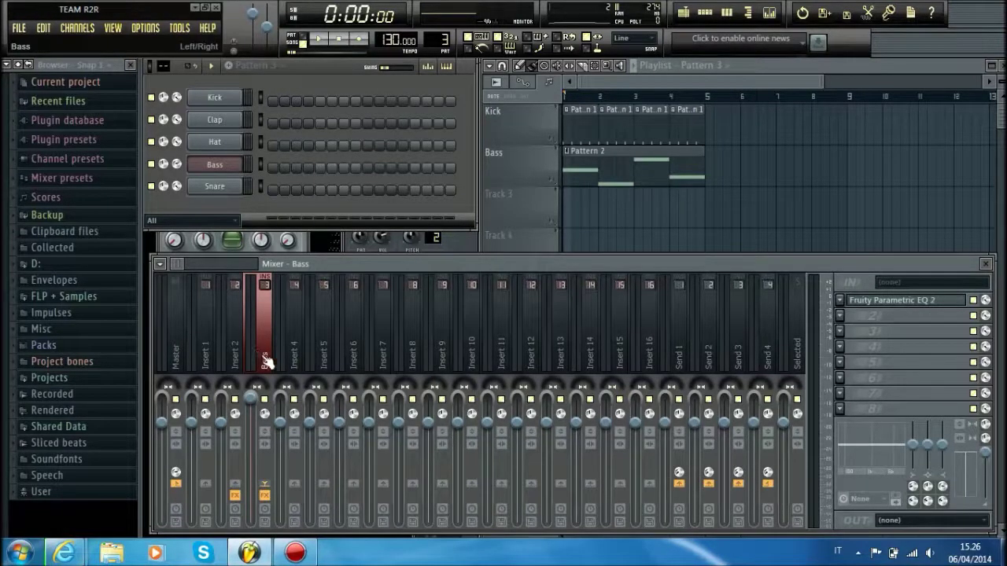
- Load Gross Beat into the Bass mixer track's second effect slot and choose the Sidechain volume preset
left_click(840, 314)
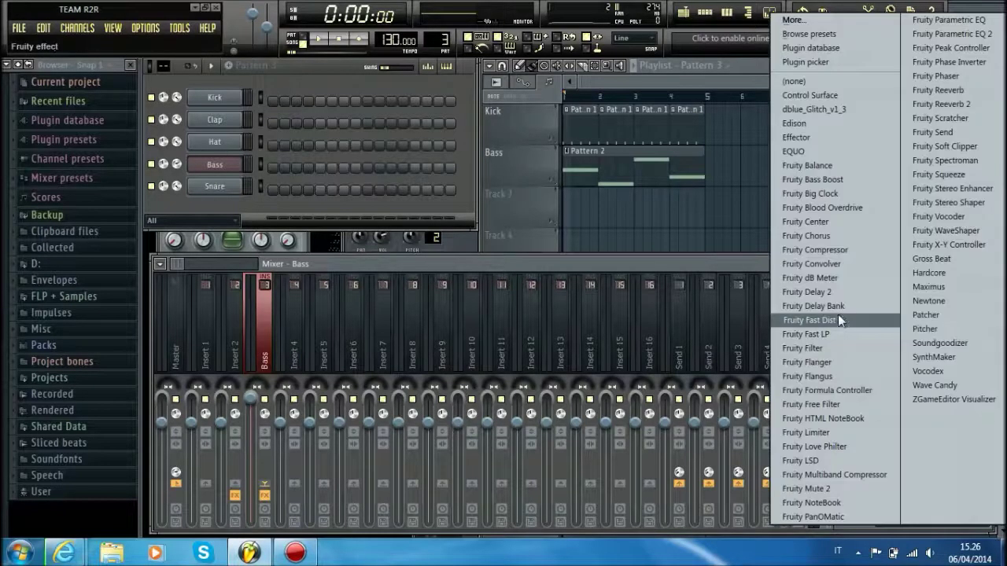
left_click(944, 261)
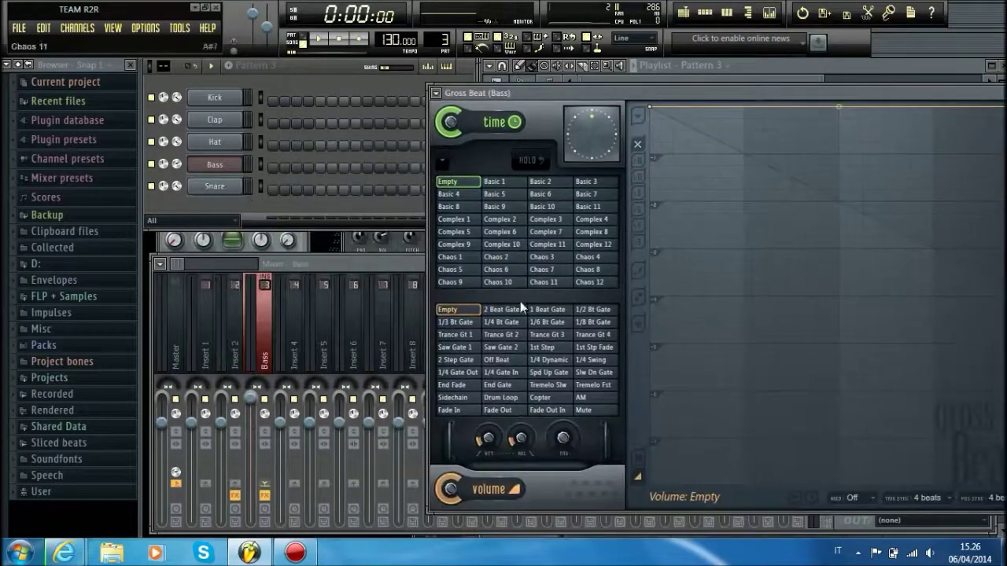
left_click(454, 398)
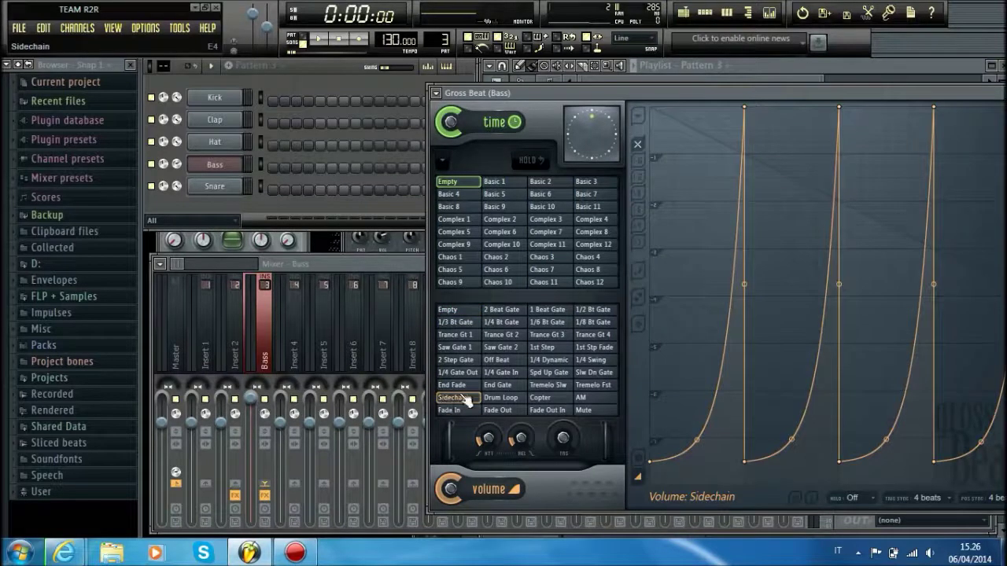
- Play the song with Gross Beat on the bass, keeping the Bass mixer meter in view to check the ducking
left_click_drag(635, 91, 638, 271)
left_click(319, 39)
left_click_drag(757, 273, 633, 211)
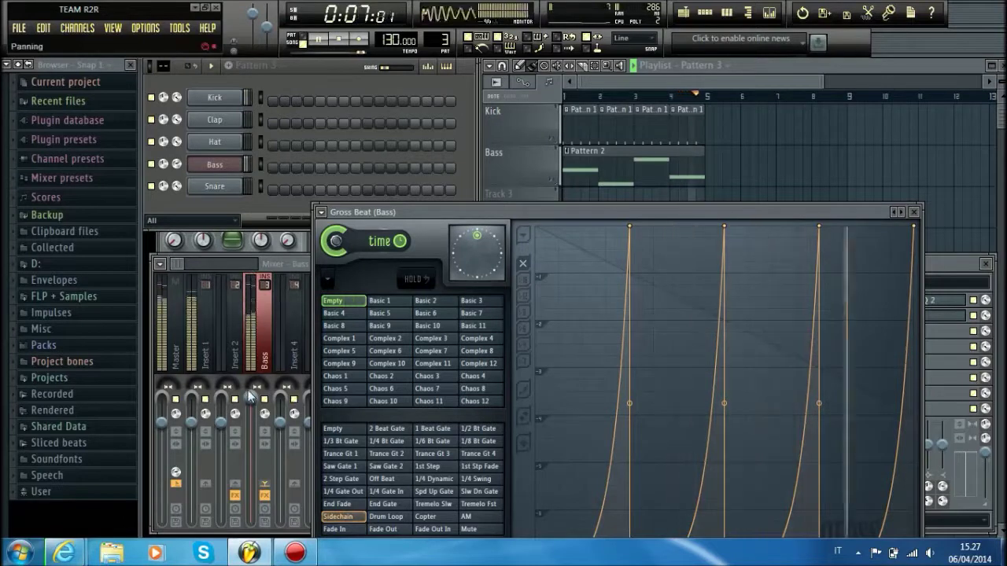
- Straighten the four rising curves of Gross Beat's Sidechain volume envelope into linear ramps
left_click_drag(650, 211, 613, 147)
left_click_drag(548, 493, 549, 346)
right_click(642, 495)
right_click(735, 495)
right_click(831, 499)
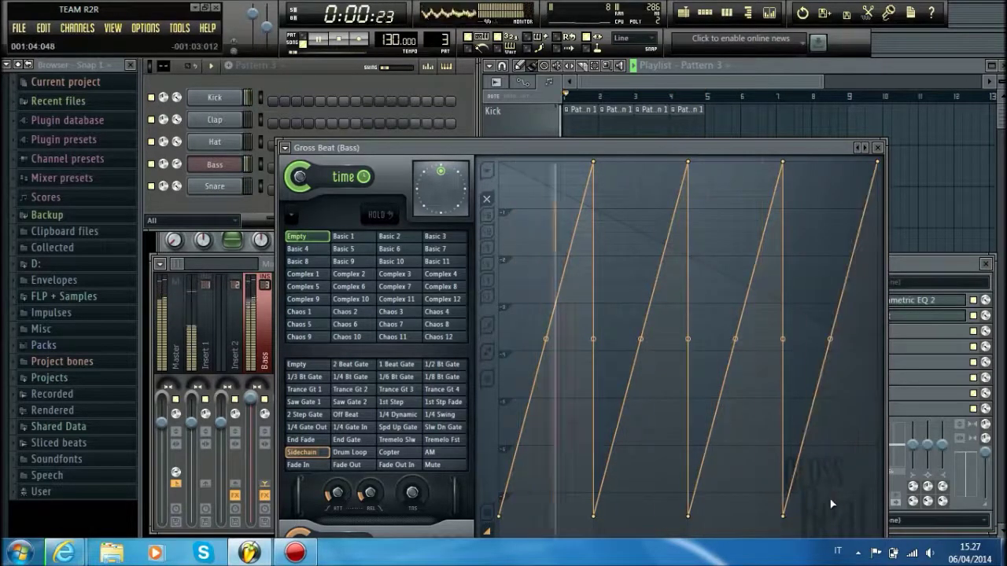
- Lower the four peak points of the Sidechain volume envelope to the second grid line
left_click_drag(593, 162, 604, 256)
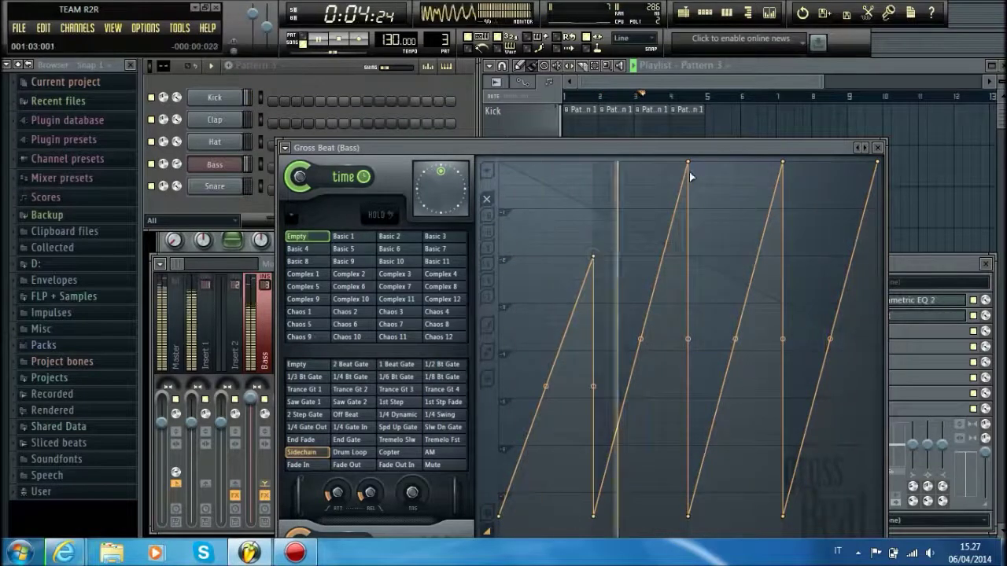
left_click_drag(688, 163, 690, 257)
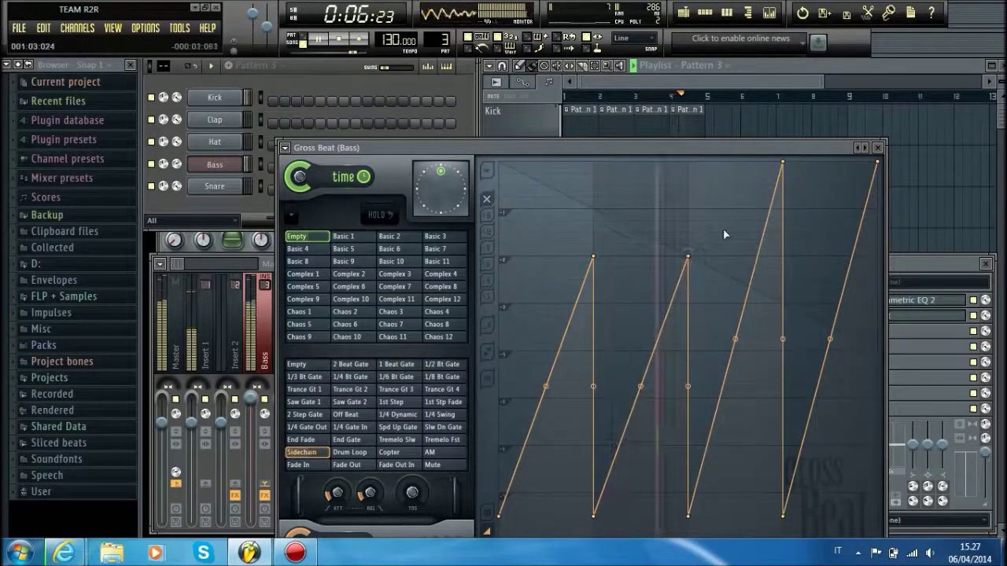
left_click_drag(783, 163, 784, 257)
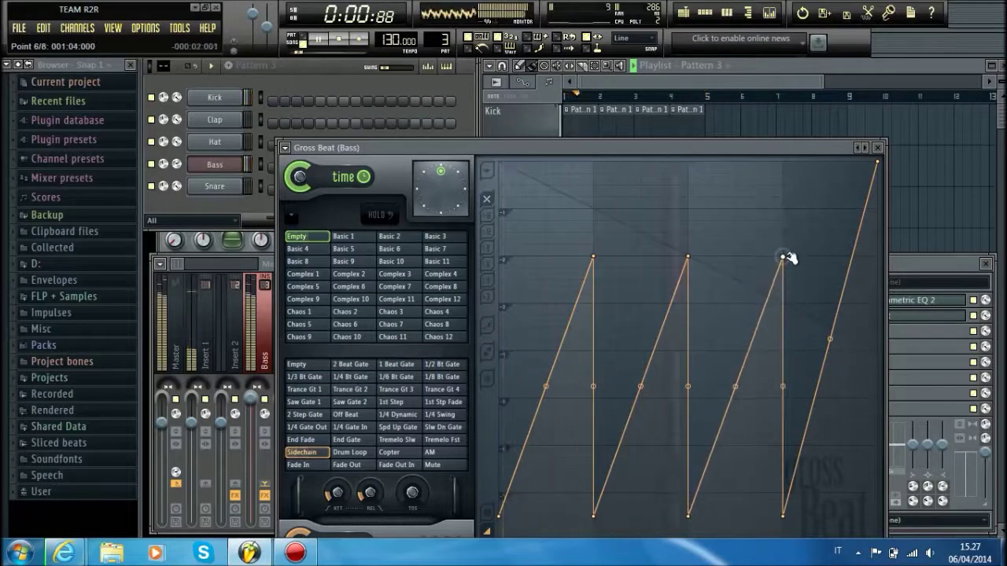
left_click_drag(880, 162, 878, 257)
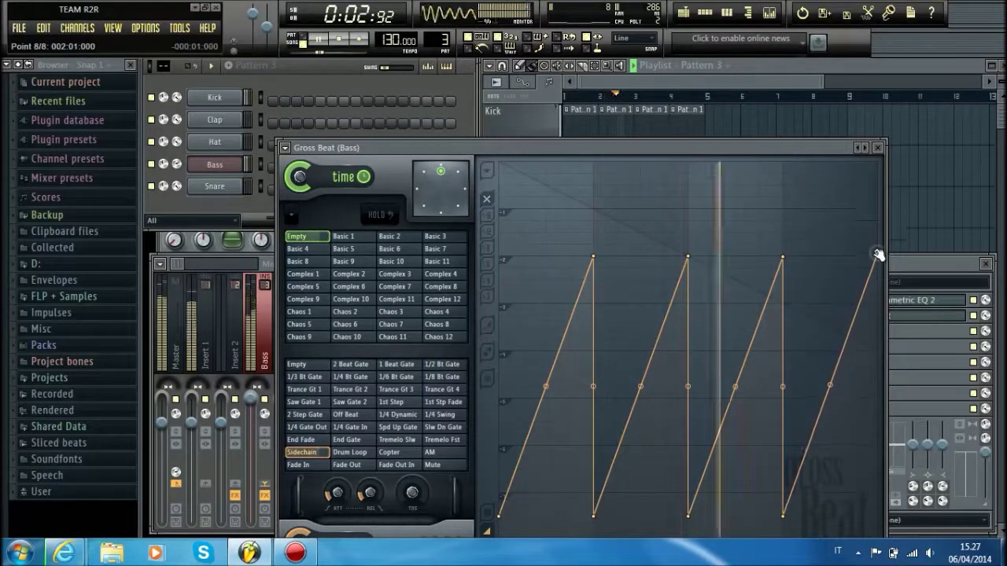
- Bend the four rising ramps of the volume envelope downward into slow-starting curves and stop playback
left_click_drag(543, 386, 546, 492)
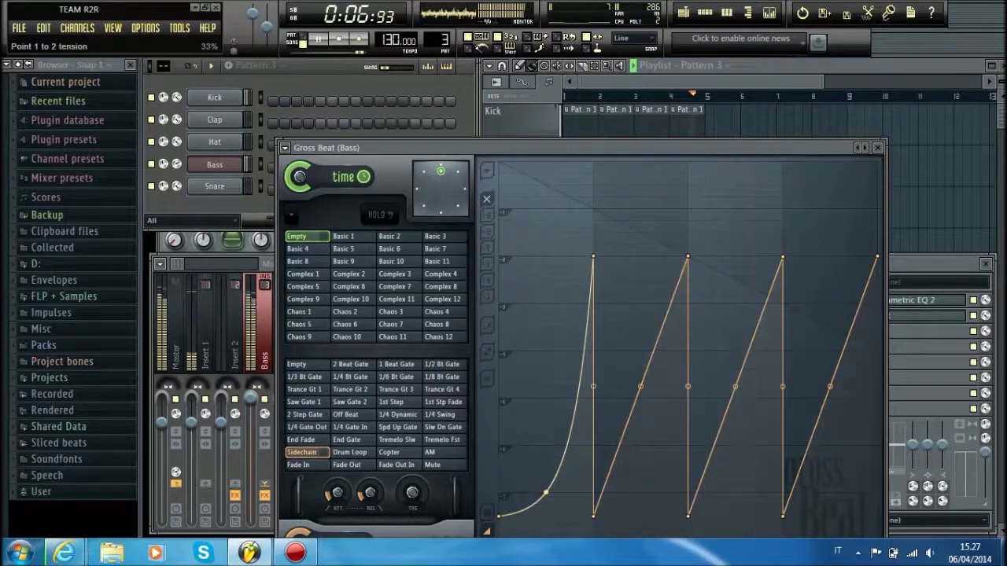
left_click_drag(641, 386, 641, 488)
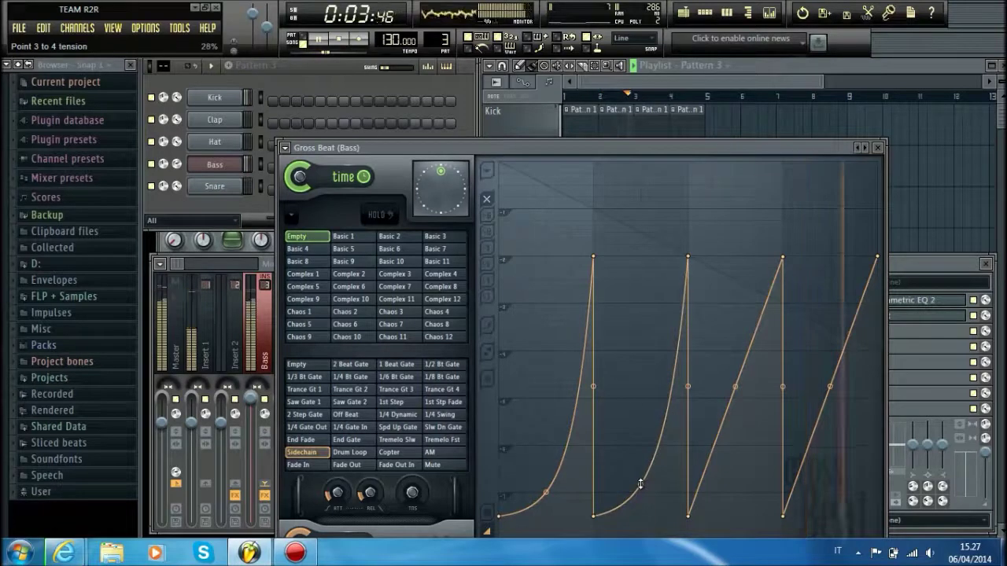
left_click_drag(736, 385, 736, 472)
left_click_drag(830, 386, 830, 494)
left_click(341, 39)
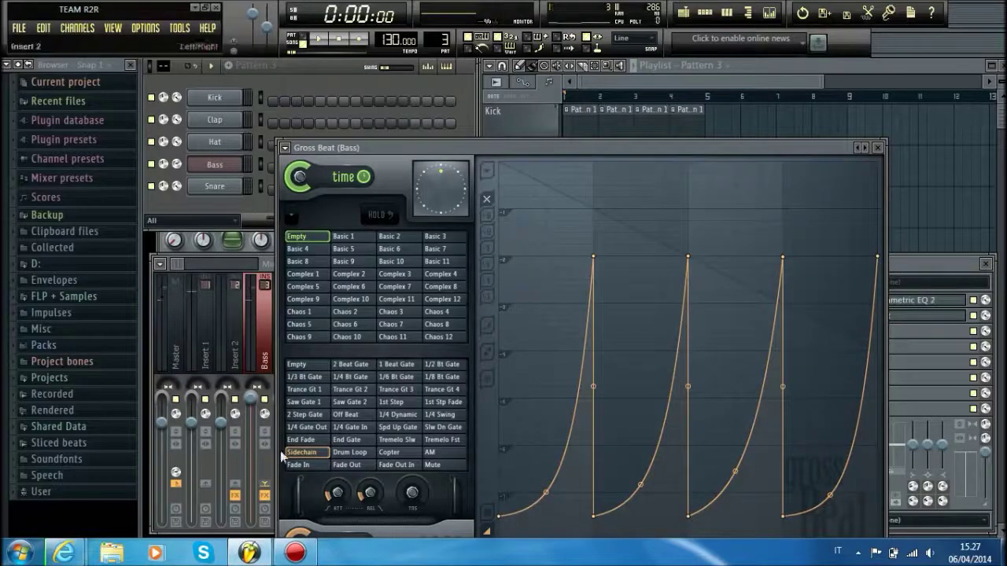